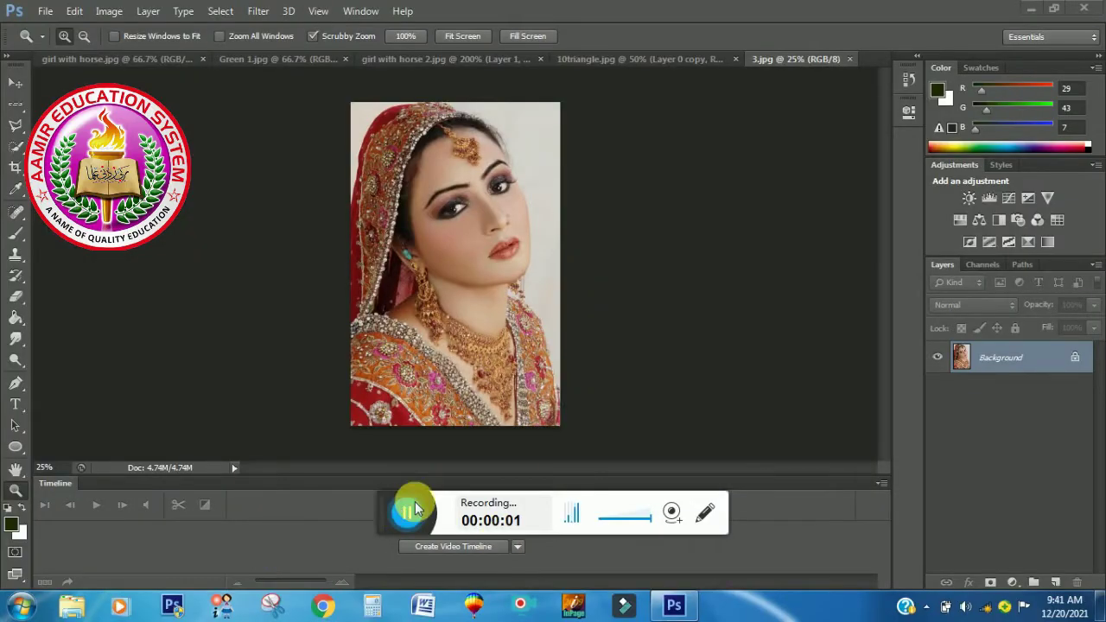
Step: Duplicate the Background layer so Layer 0 copy sits above Layer 0
mouse_move(393, 519)
left_mouse_down()
mouse_move(399, 605)
mouse_move(400, 596)
left_mouse_up()
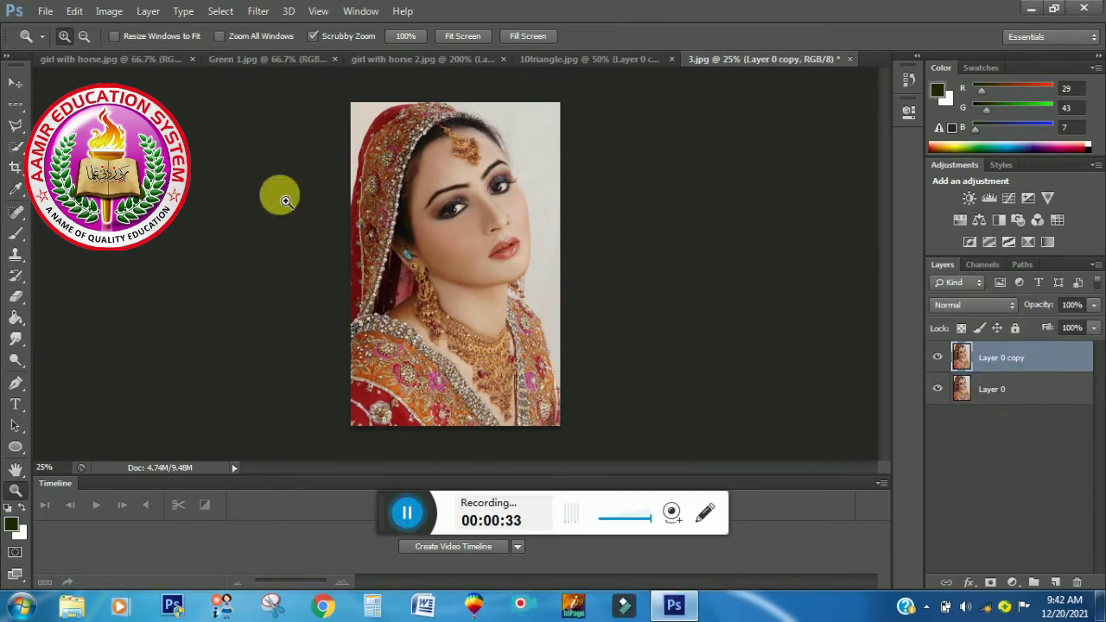
Step: Preview and cancel a Photo Filter, then open the Black & White adjustment
left_click(108, 12)
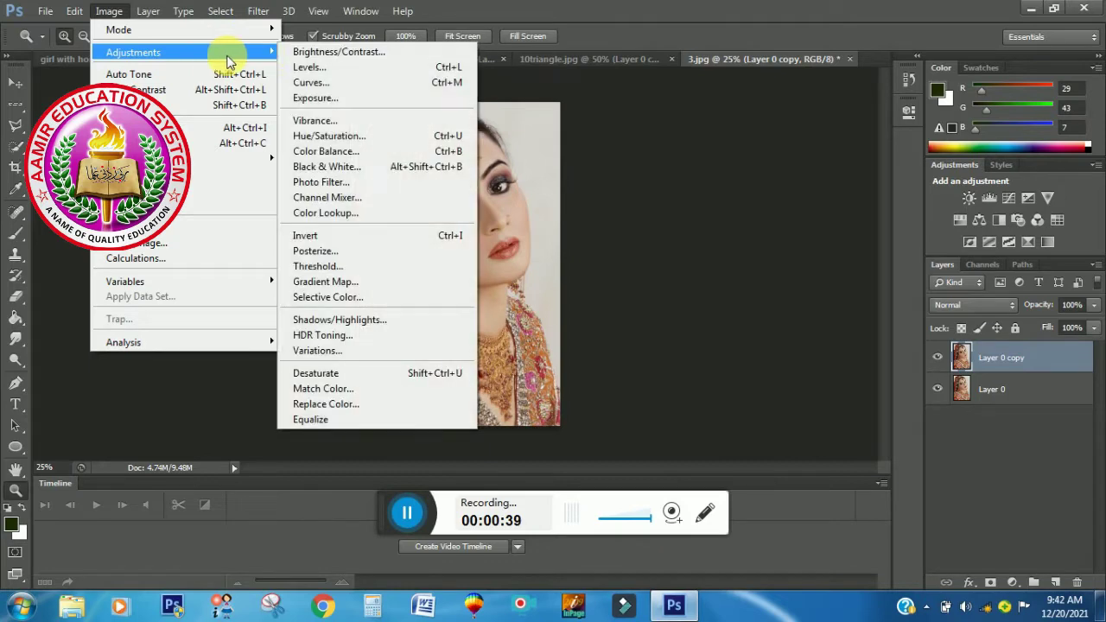
mouse_move(133, 53)
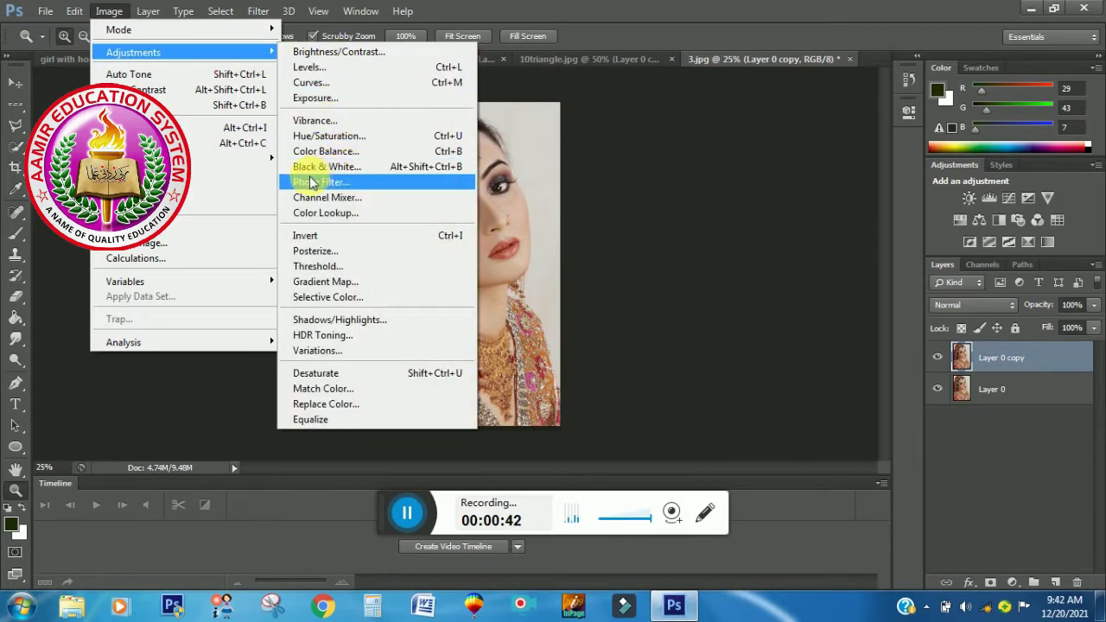
left_click(321, 183)
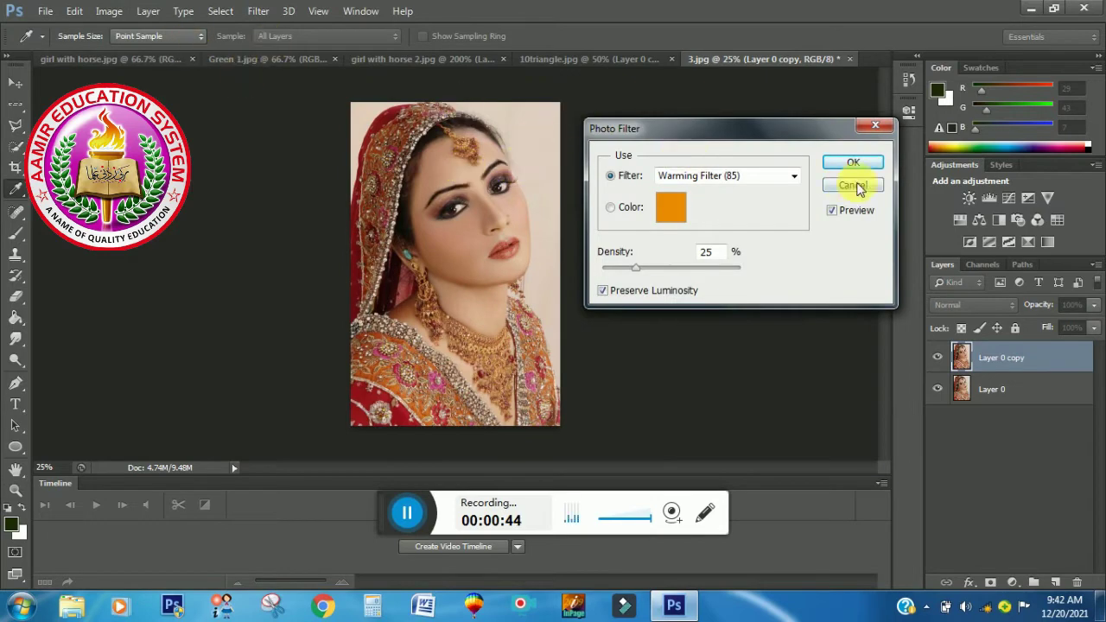
left_click(868, 187)
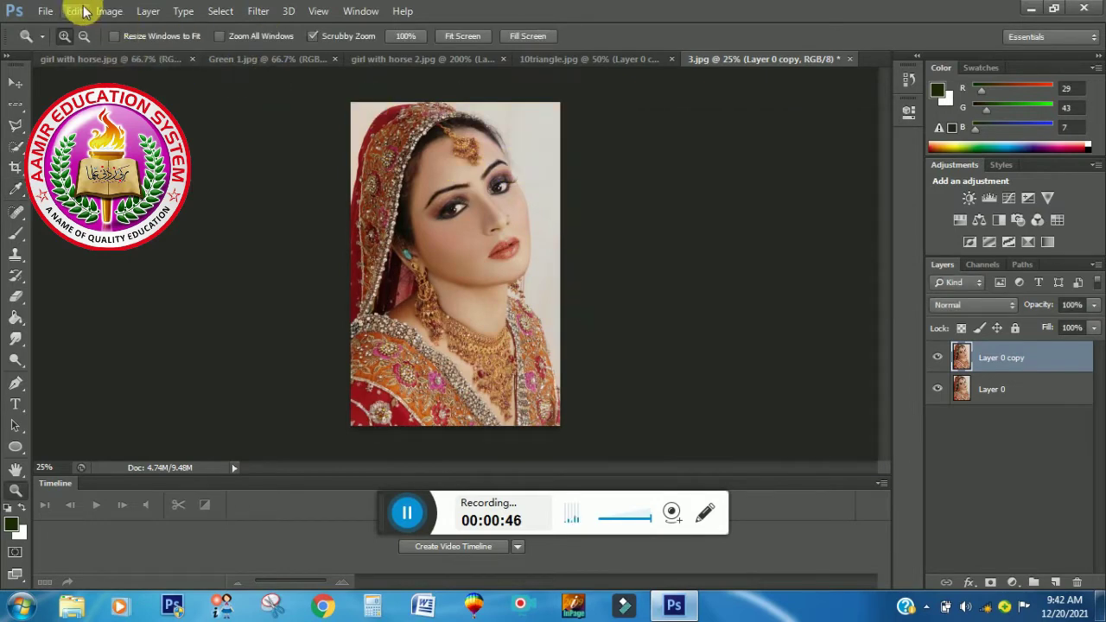
left_click(108, 11)
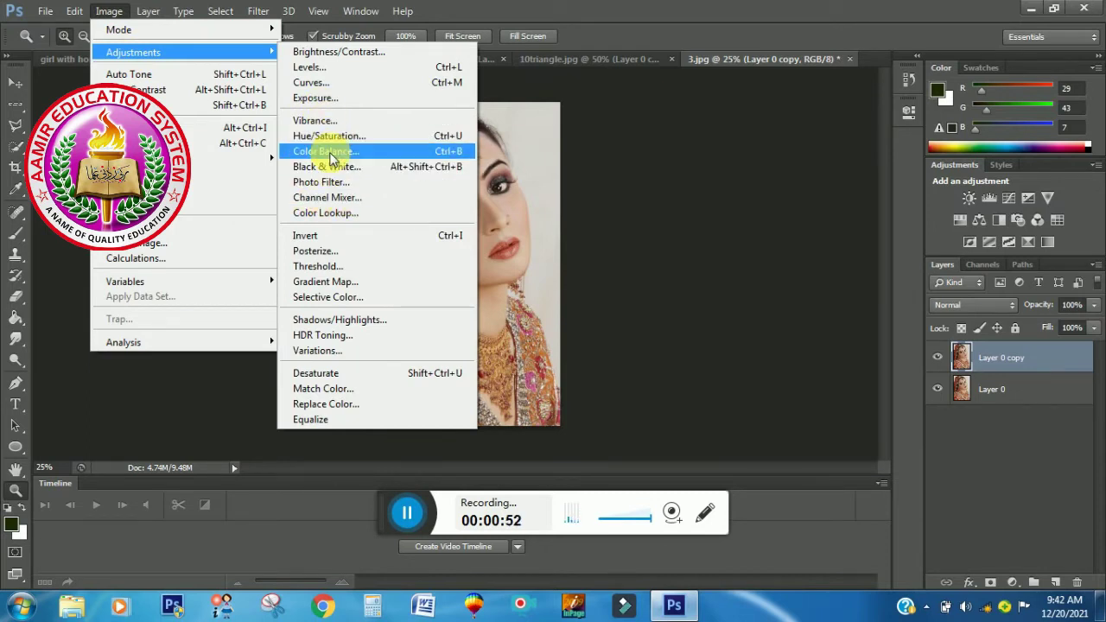
left_click(352, 172)
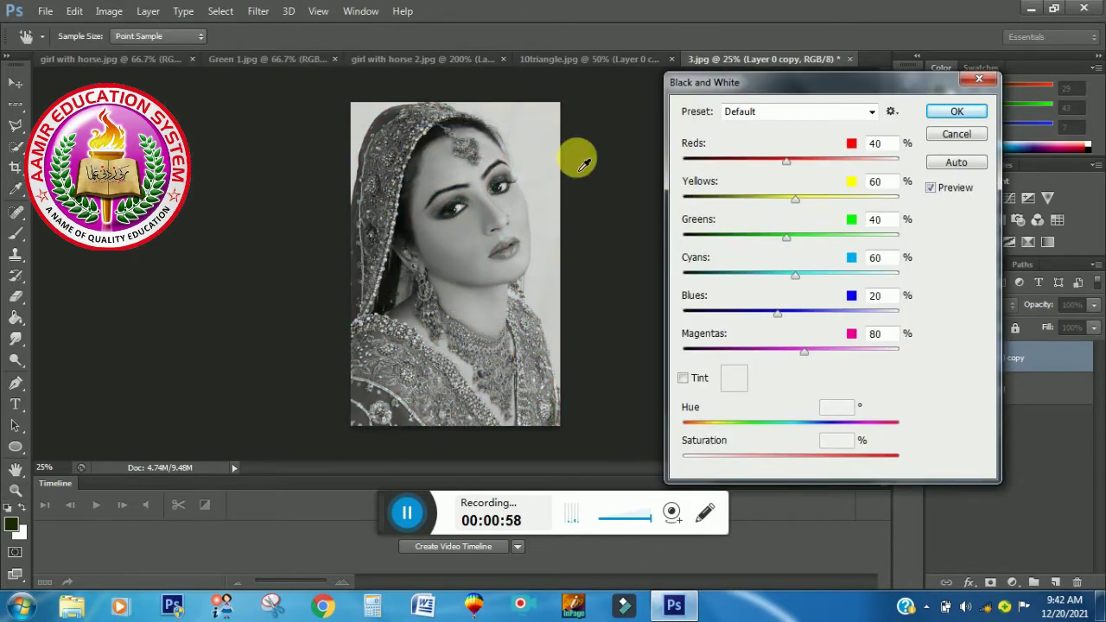
Step: Keep the Default Black & White preset and set the Reds mix to 51%
left_click(783, 113)
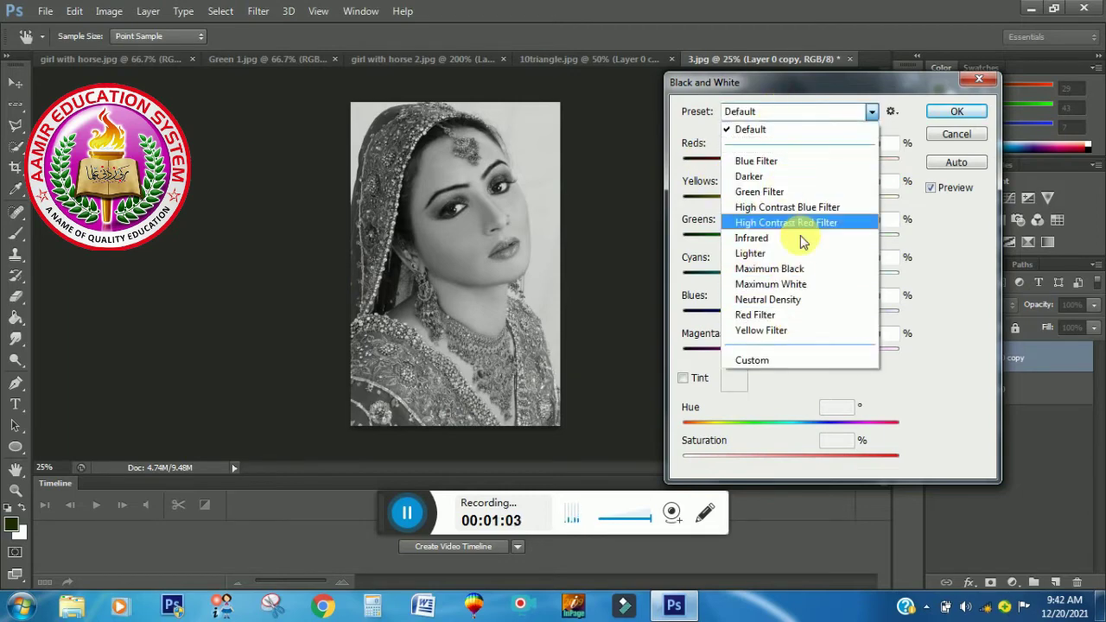
left_click(782, 130)
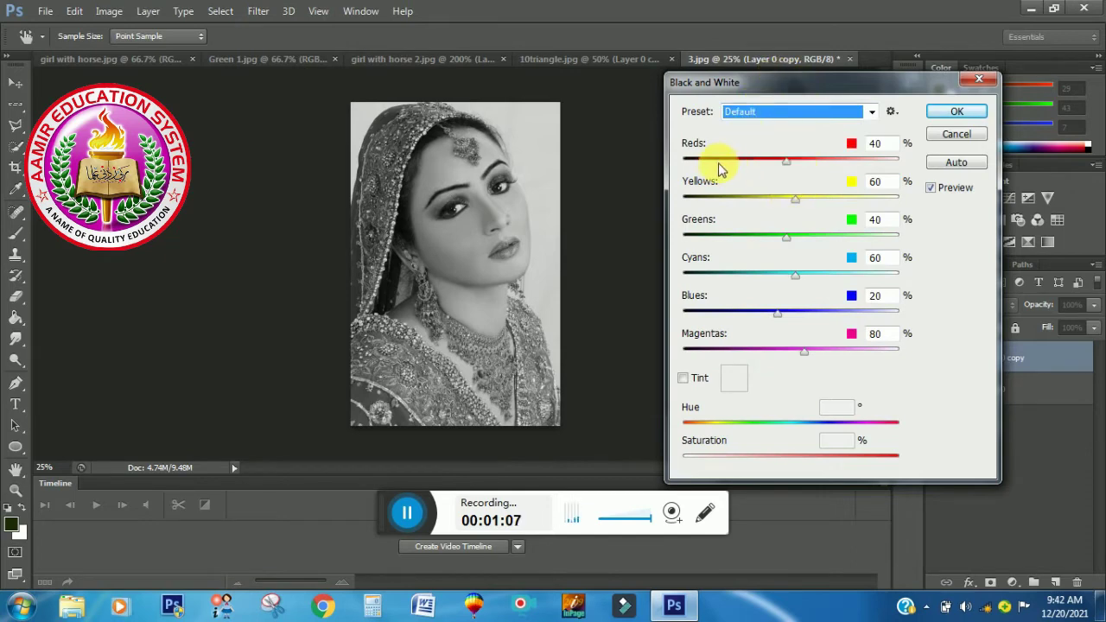
left_click_drag(786, 164, 811, 166)
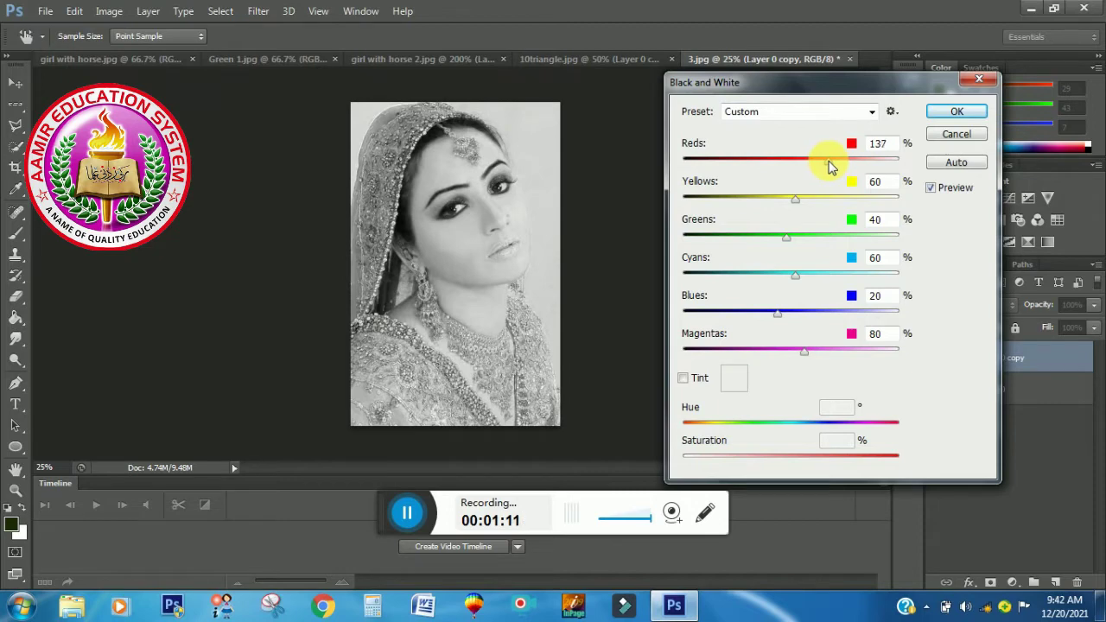
mouse_move(852, 166)
left_mouse_down()
mouse_move(905, 166)
mouse_move(748, 161)
left_mouse_up()
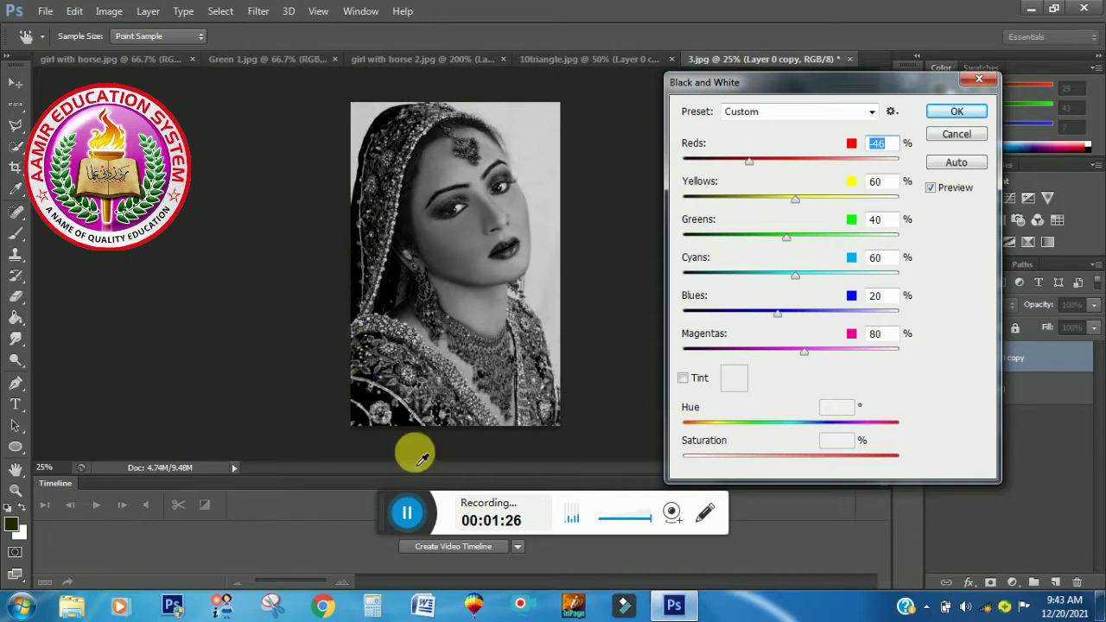
mouse_move(750, 161)
left_mouse_down()
mouse_move(803, 167)
mouse_move(790, 166)
left_mouse_up()
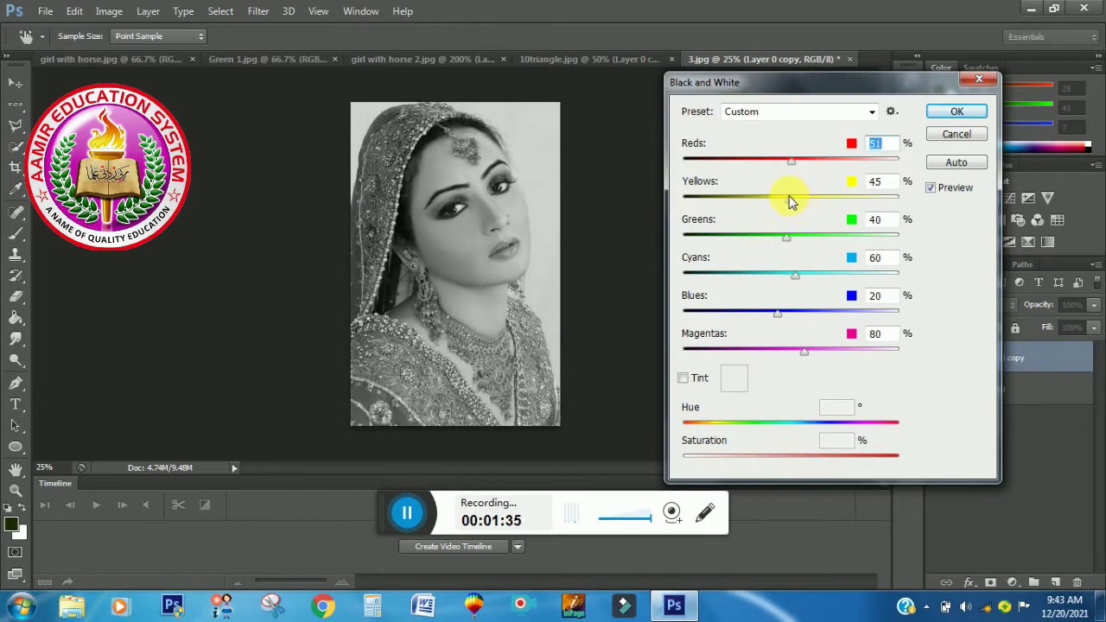
Step: Set the Black & White mix to Yellows 58%, Greens 51%, Cyans 158%, Blues 116%
left_click_drag(781, 201, 744, 204)
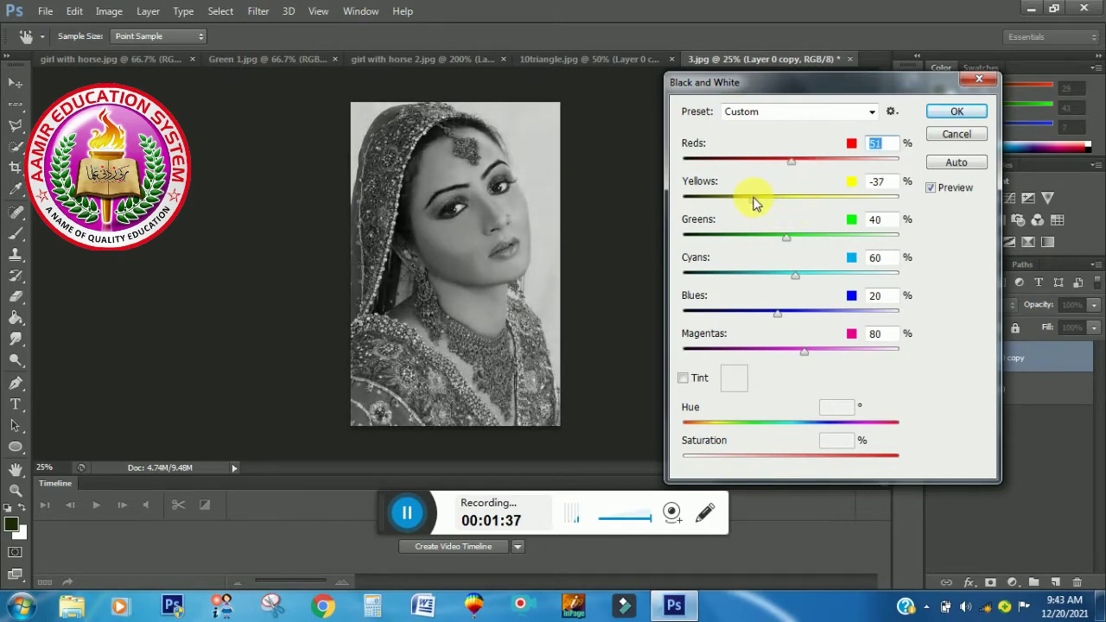
left_click_drag(730, 204, 796, 207)
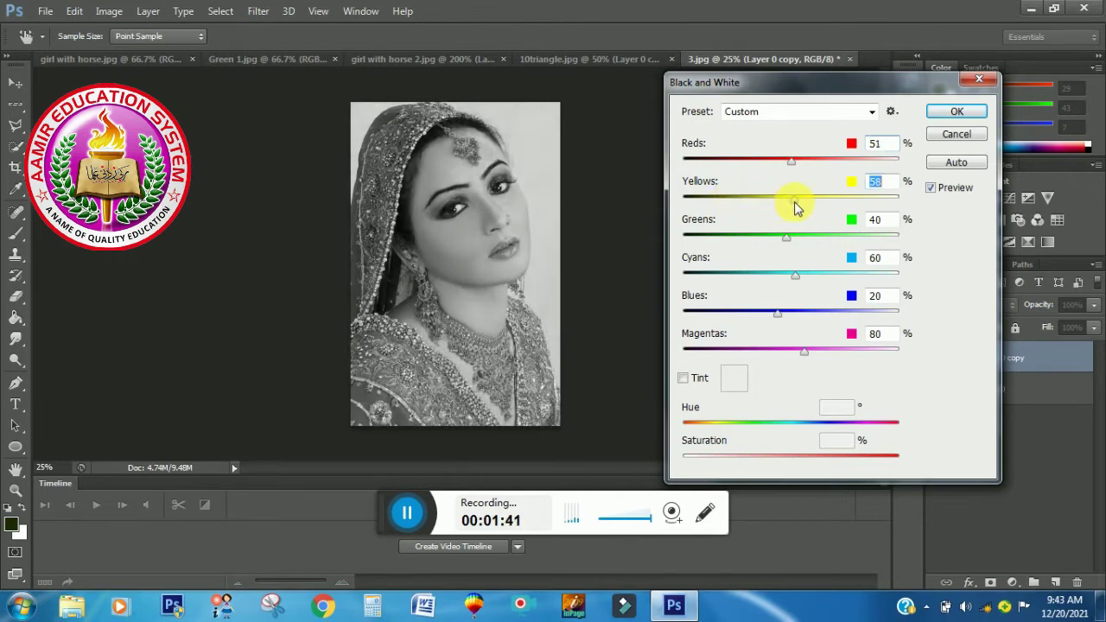
mouse_move(786, 234)
left_mouse_down()
mouse_move(737, 246)
mouse_move(891, 251)
mouse_move(820, 240)
left_mouse_up()
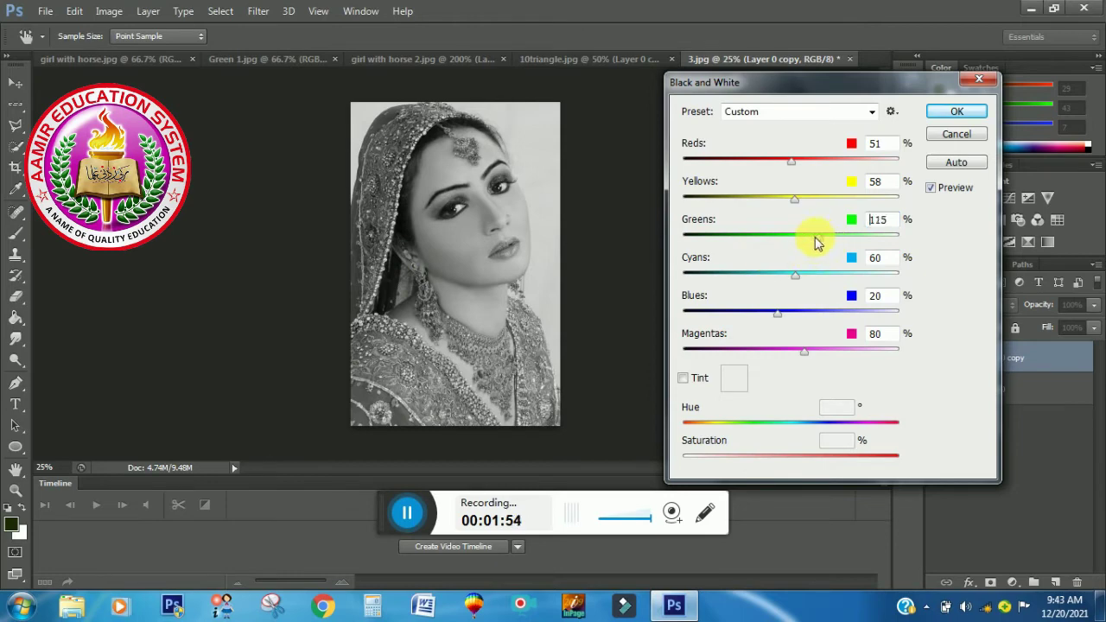
left_click_drag(786, 246, 724, 248)
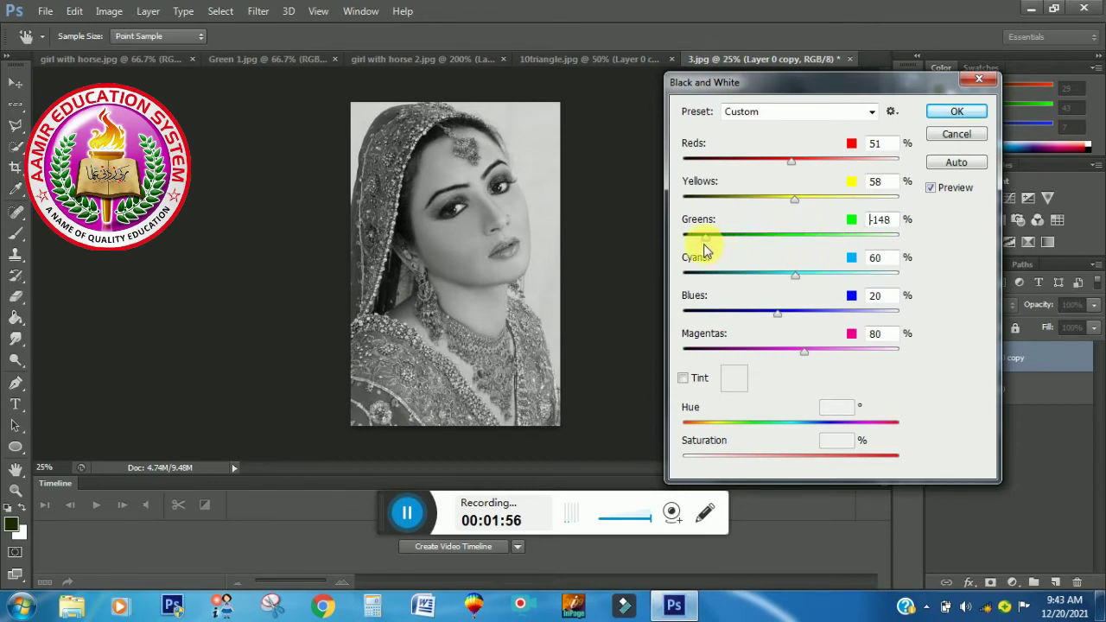
mouse_move(702, 250)
left_mouse_down()
mouse_move(914, 257)
mouse_move(850, 240)
mouse_move(800, 243)
mouse_move(794, 270)
mouse_move(751, 281)
mouse_move(862, 285)
mouse_move(822, 285)
left_mouse_up()
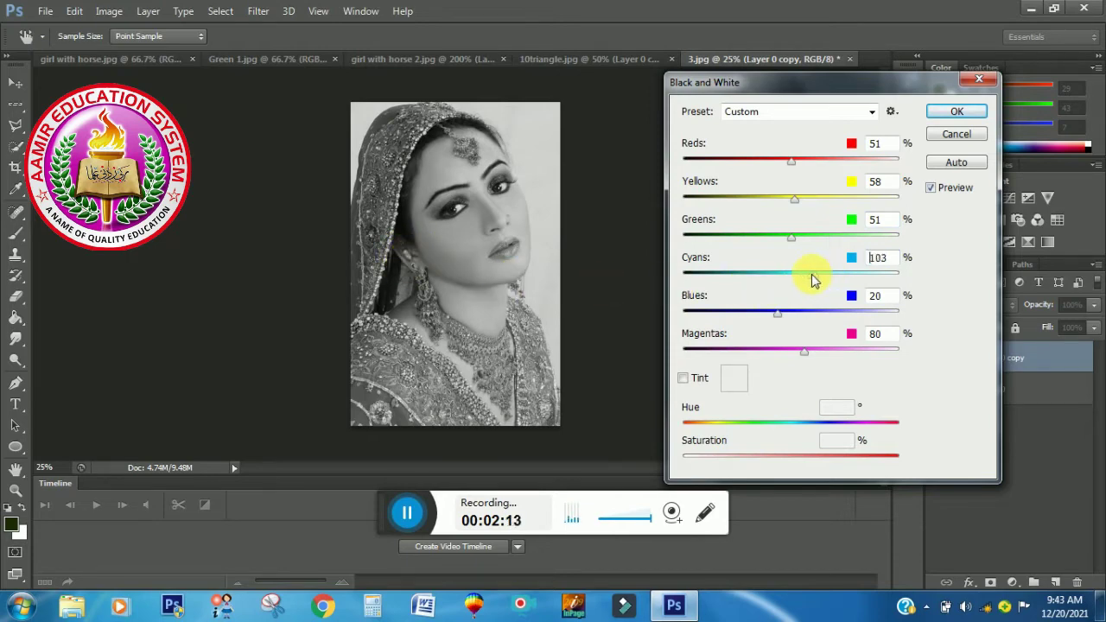
left_click_drag(797, 279, 837, 279)
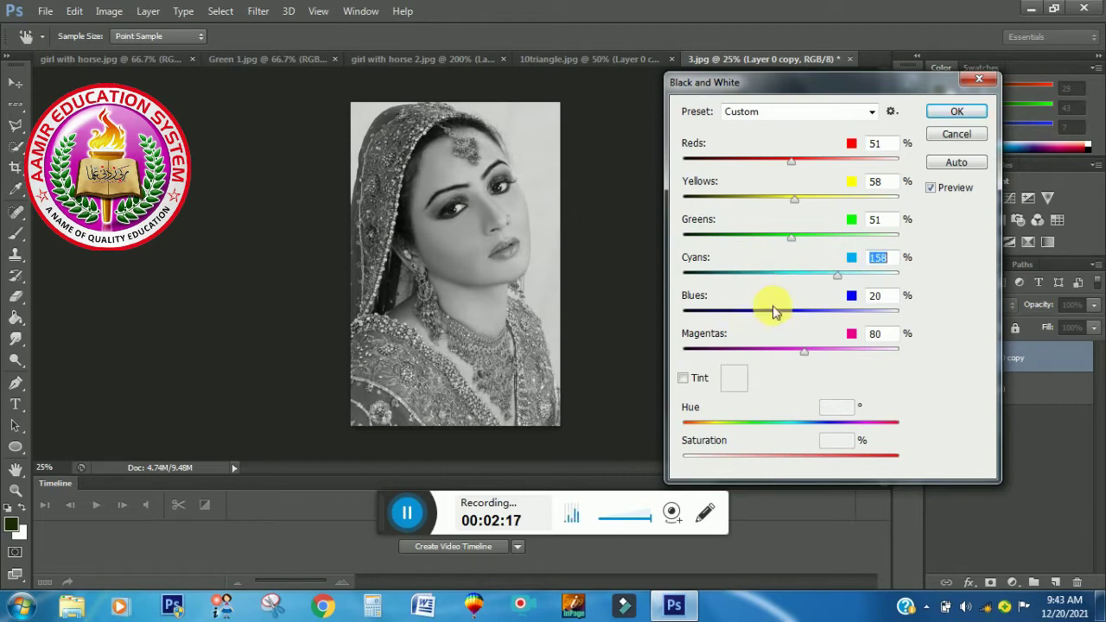
left_click_drag(772, 314, 804, 316)
left_click_drag(821, 320, 820, 317)
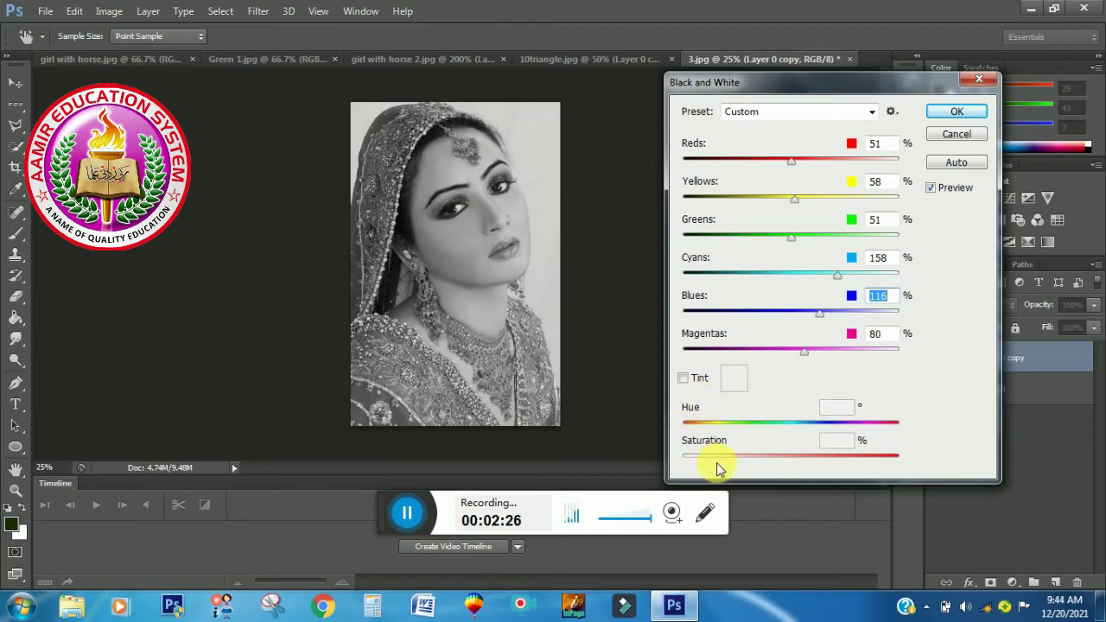
Step: Preview a cyan tint at Hue 169, Saturation 55, then cancel Black & White
left_click(683, 378)
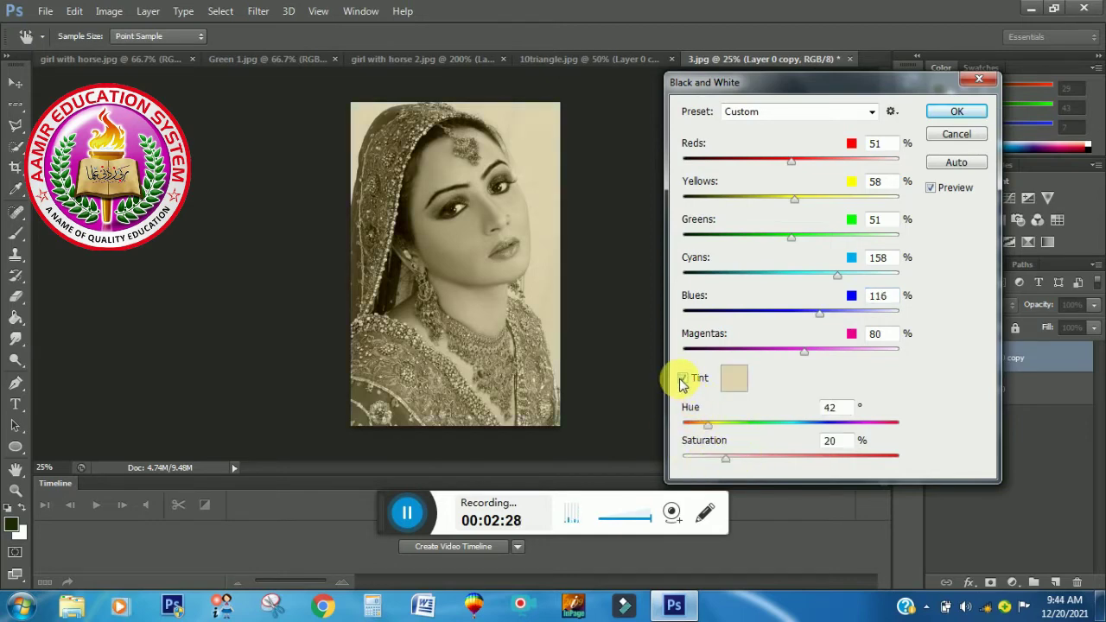
mouse_move(709, 424)
left_mouse_down()
mouse_move(882, 433)
mouse_move(785, 426)
left_mouse_up()
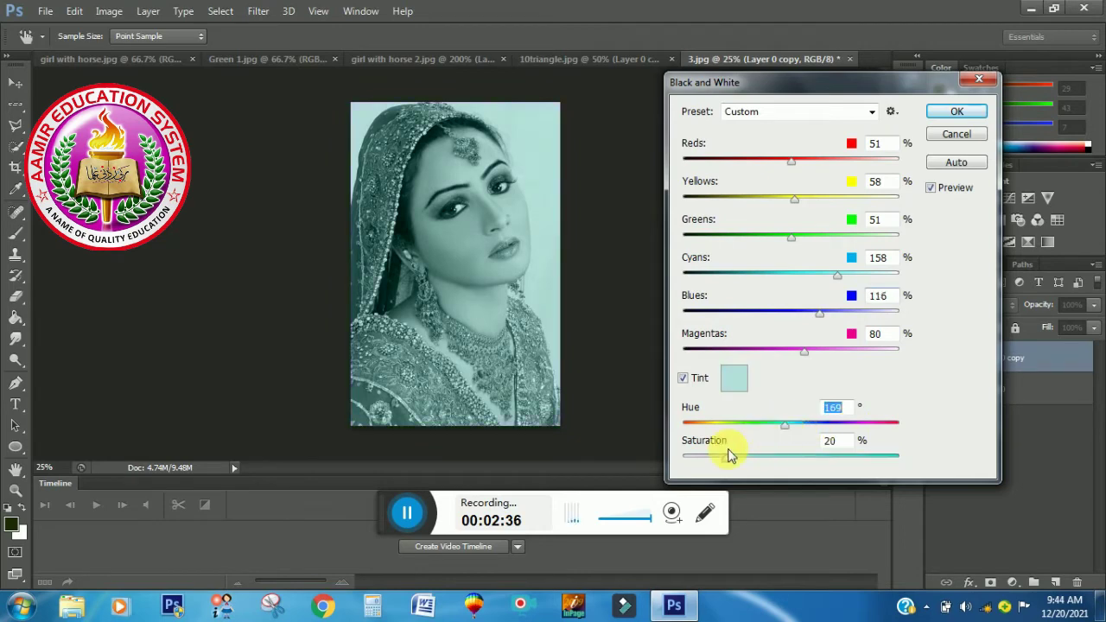
mouse_move(731, 454)
left_mouse_down()
mouse_move(884, 465)
mouse_move(732, 454)
mouse_move(802, 457)
left_mouse_up()
left_click(957, 135)
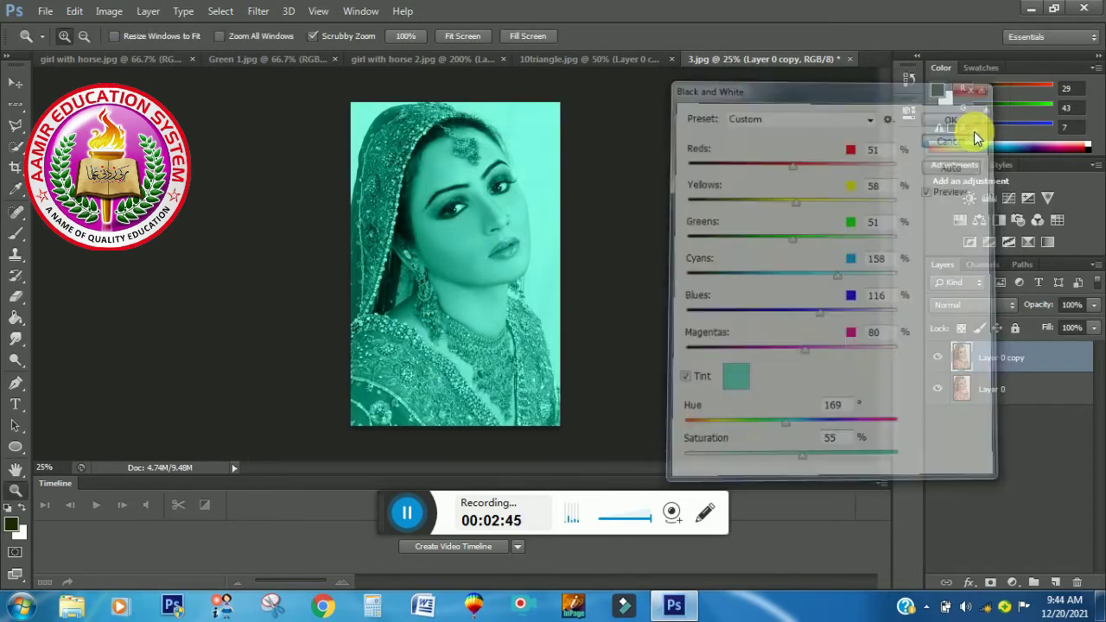
left_click(105, 12)
mouse_move(133, 52)
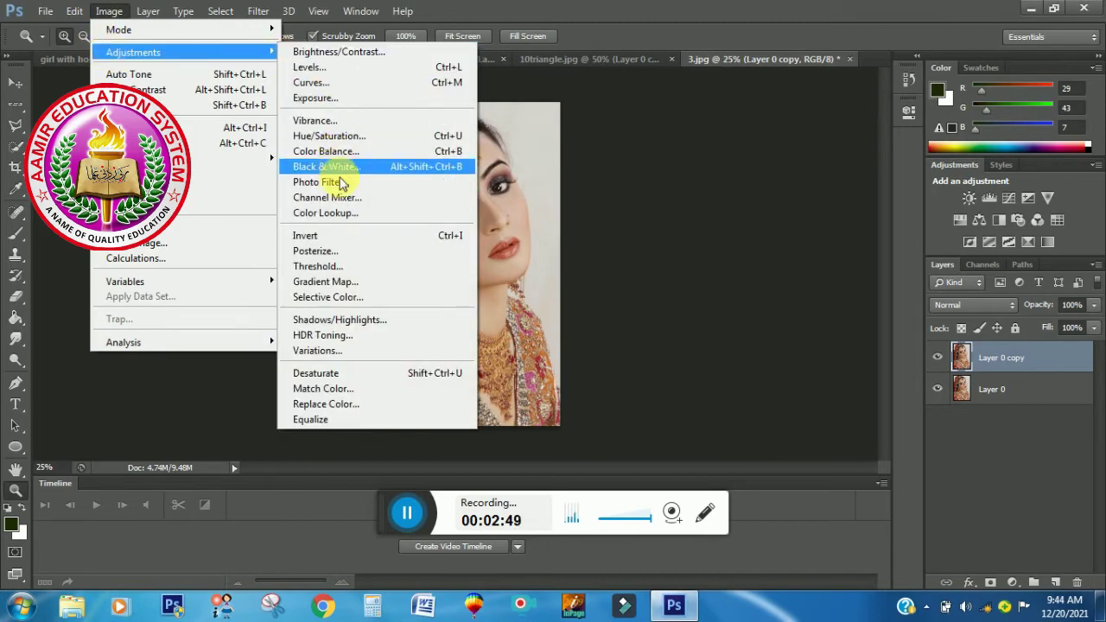
Step: Preview a Photo Filter with higher density, then switch its colour to blue
left_click(345, 181)
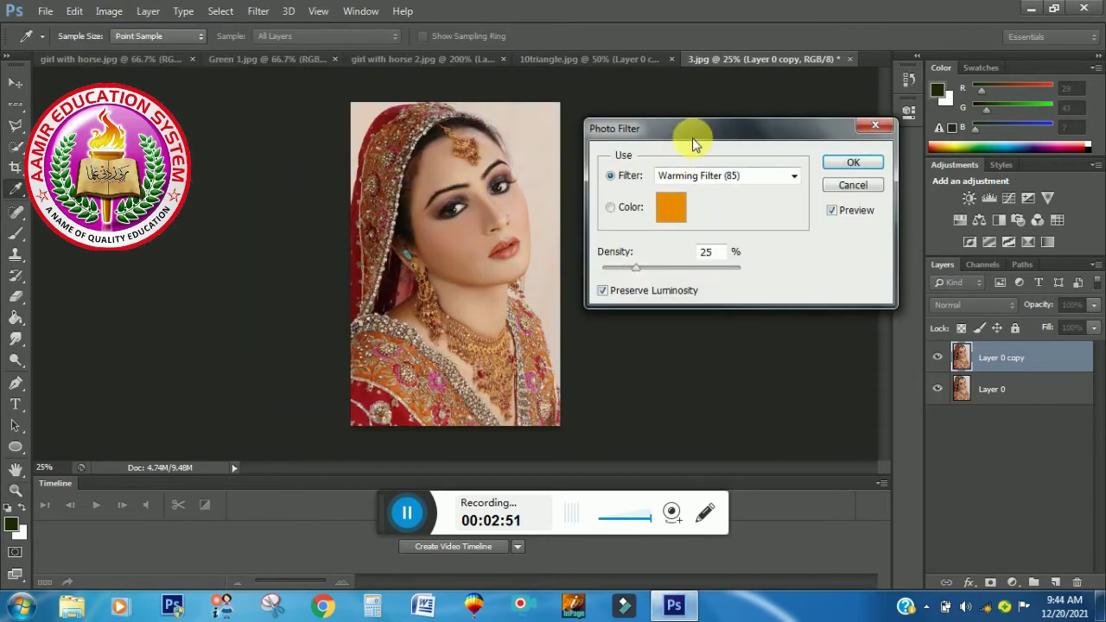
left_click_drag(728, 124, 765, 118)
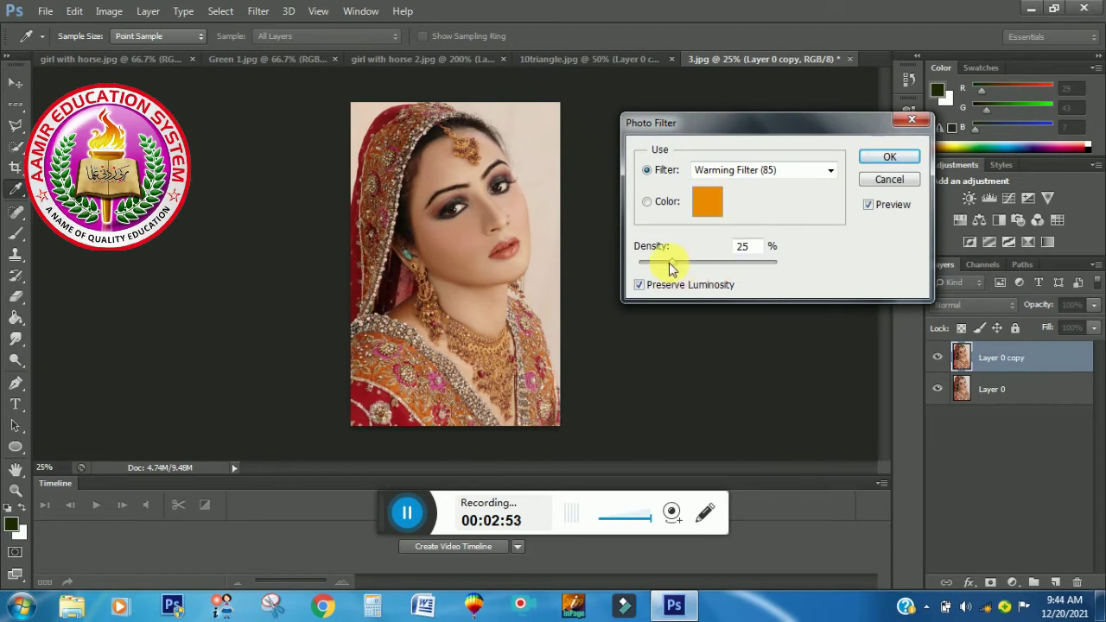
mouse_move(676, 269)
left_mouse_down()
mouse_move(751, 272)
mouse_move(711, 265)
left_mouse_up()
left_click(713, 207)
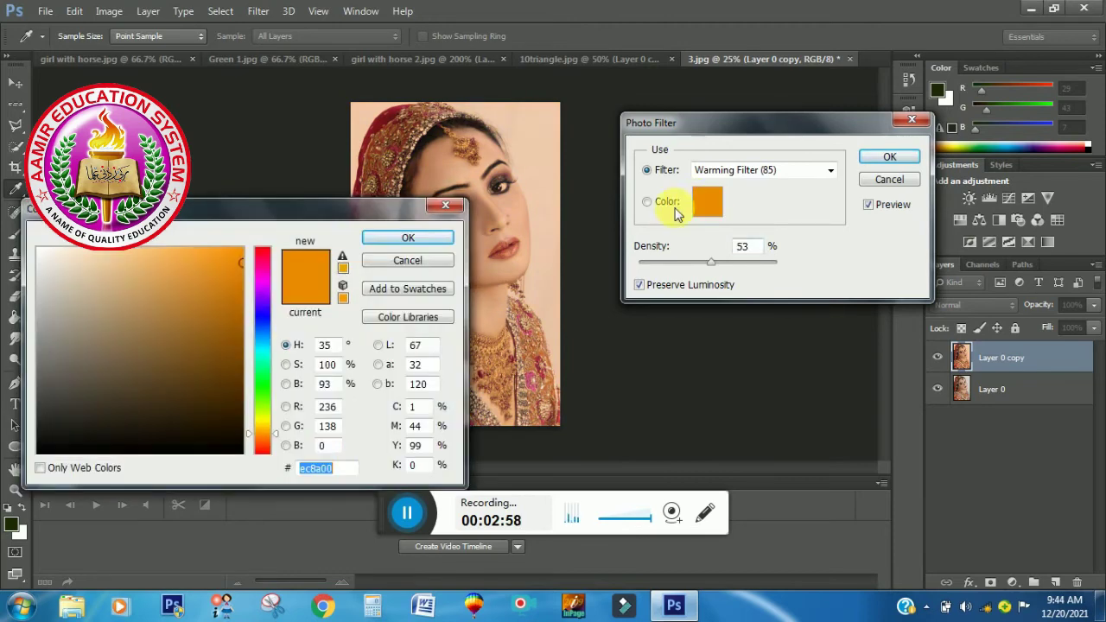
left_click(259, 325)
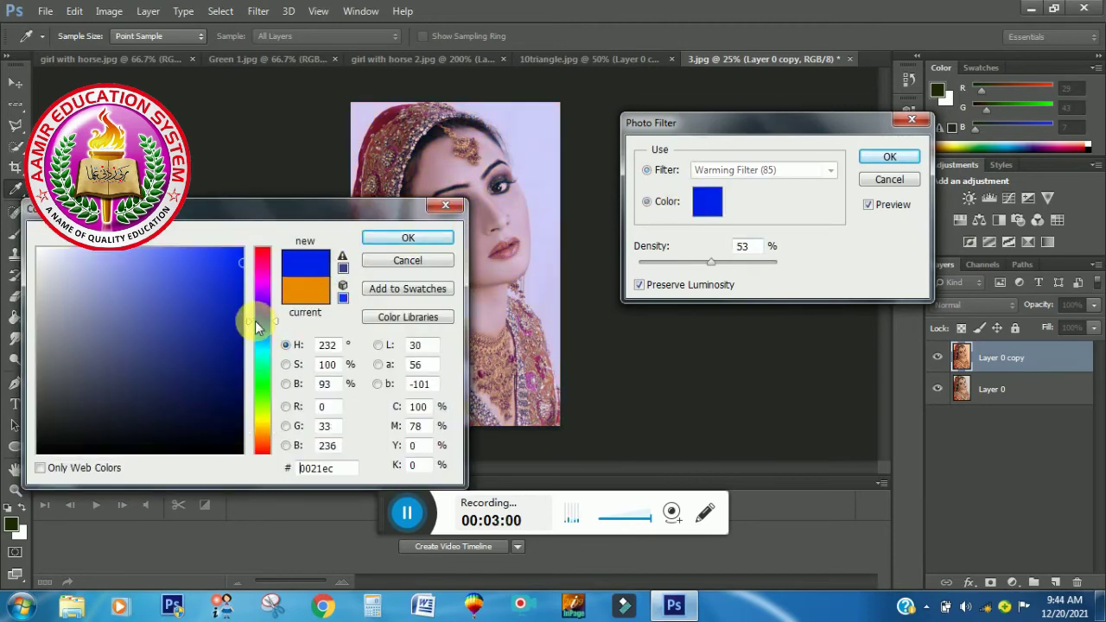
left_click(427, 241)
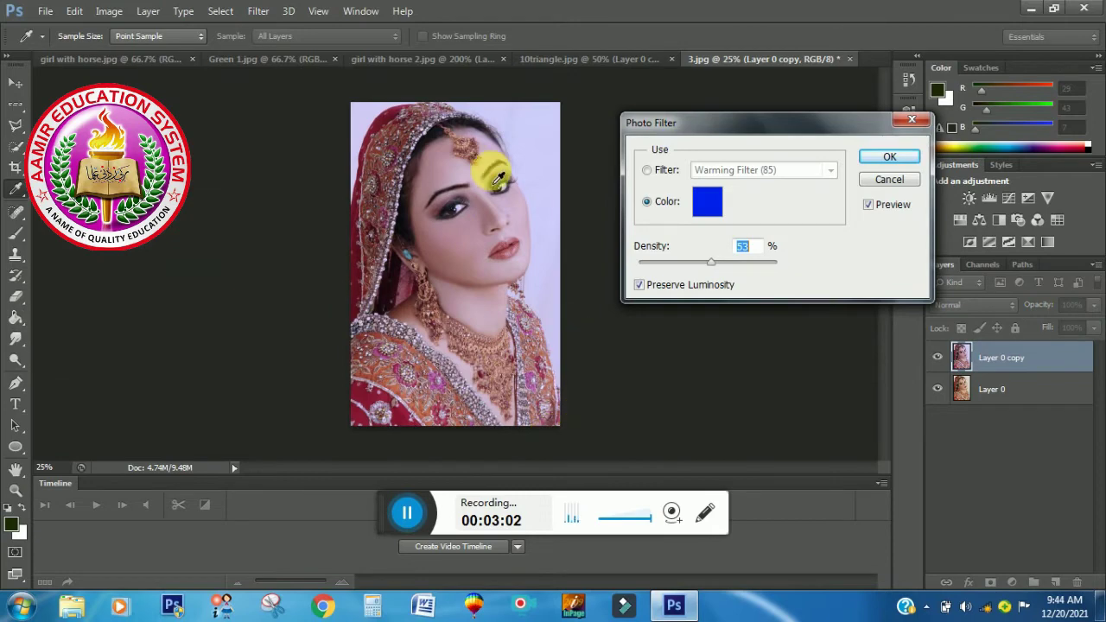
mouse_move(709, 266)
left_mouse_down()
mouse_move(644, 263)
mouse_move(752, 268)
left_mouse_up()
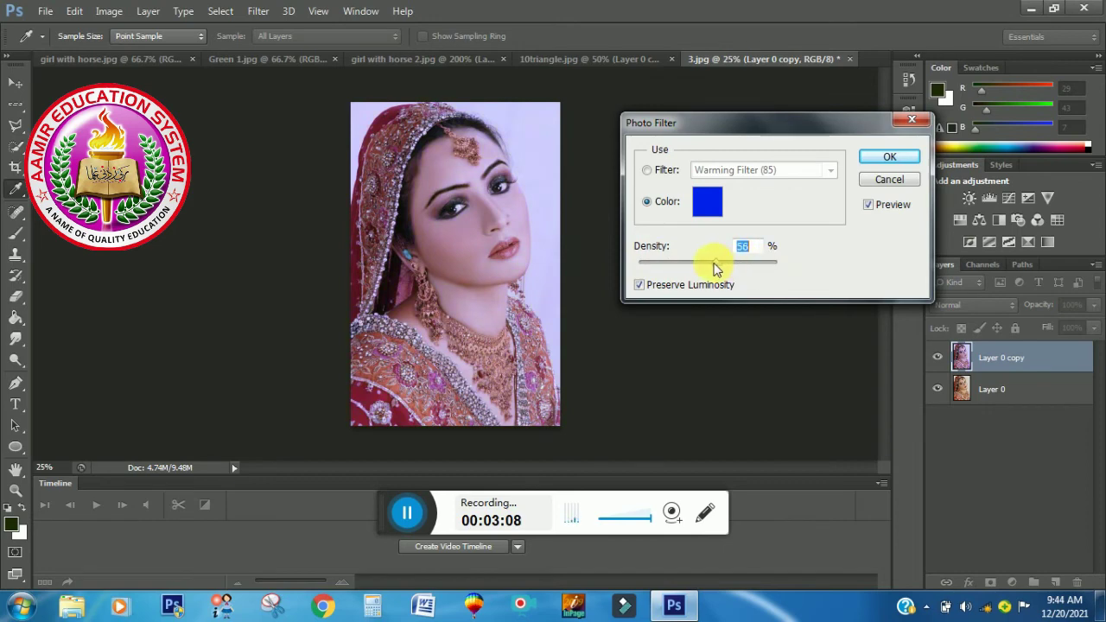
Step: Change the filter colour to red at 46% density, then cancel the Photo Filter
left_click(718, 208)
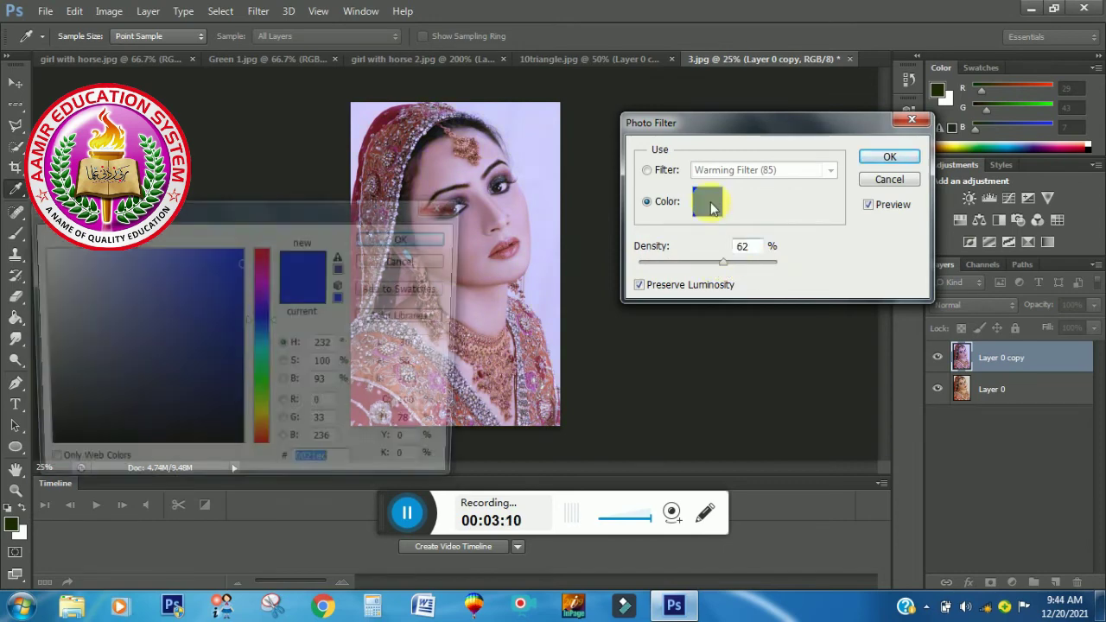
left_click(244, 260)
left_click(262, 254)
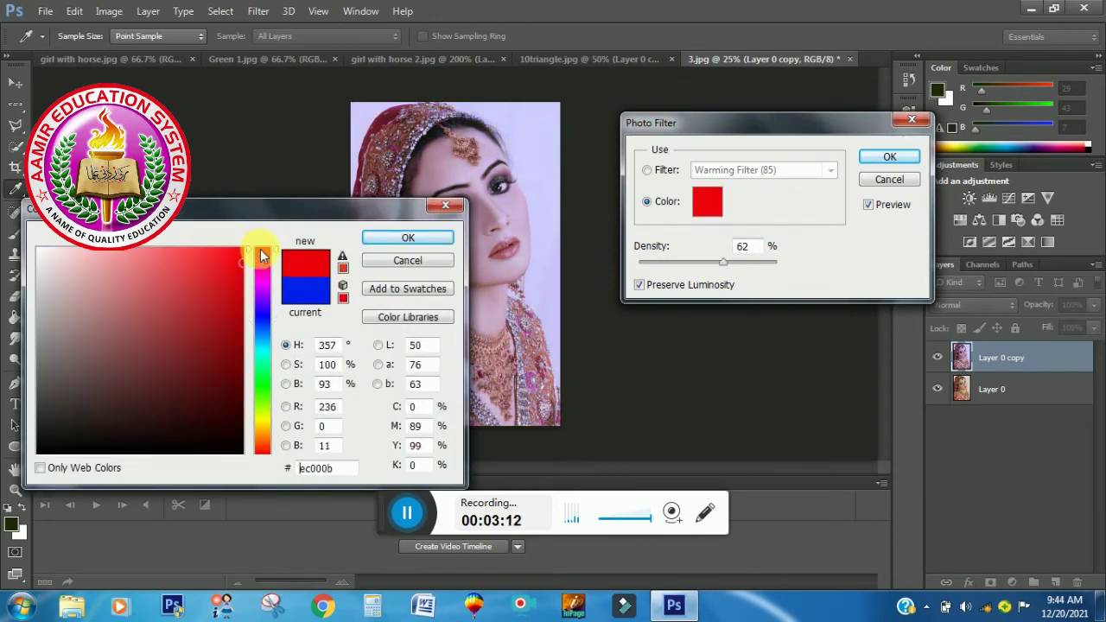
left_click(393, 239)
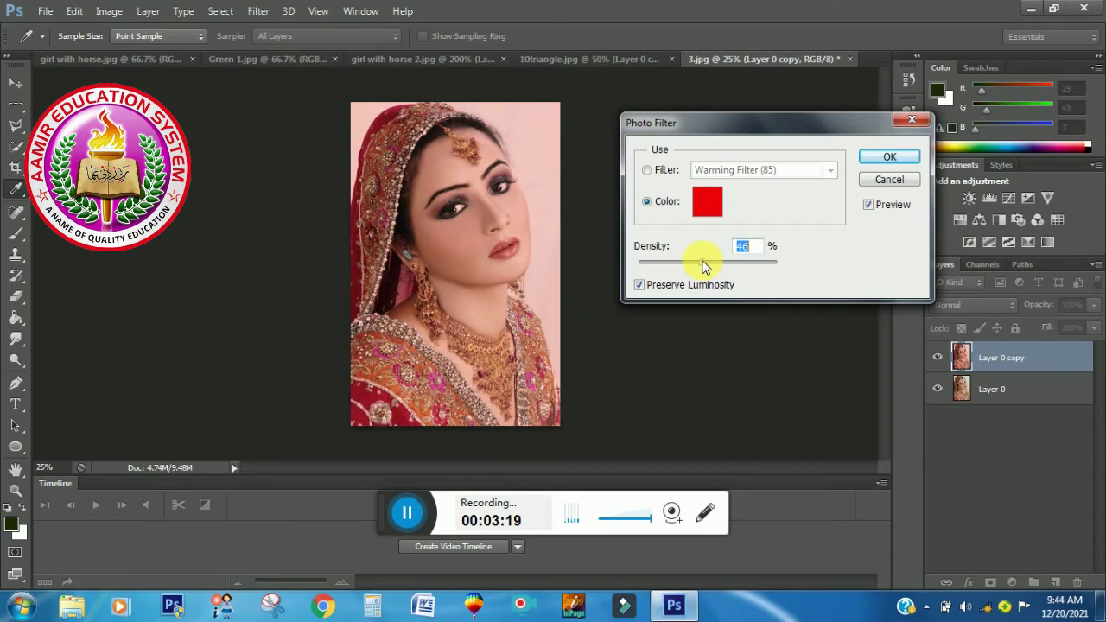
left_click(888, 179)
key("z")
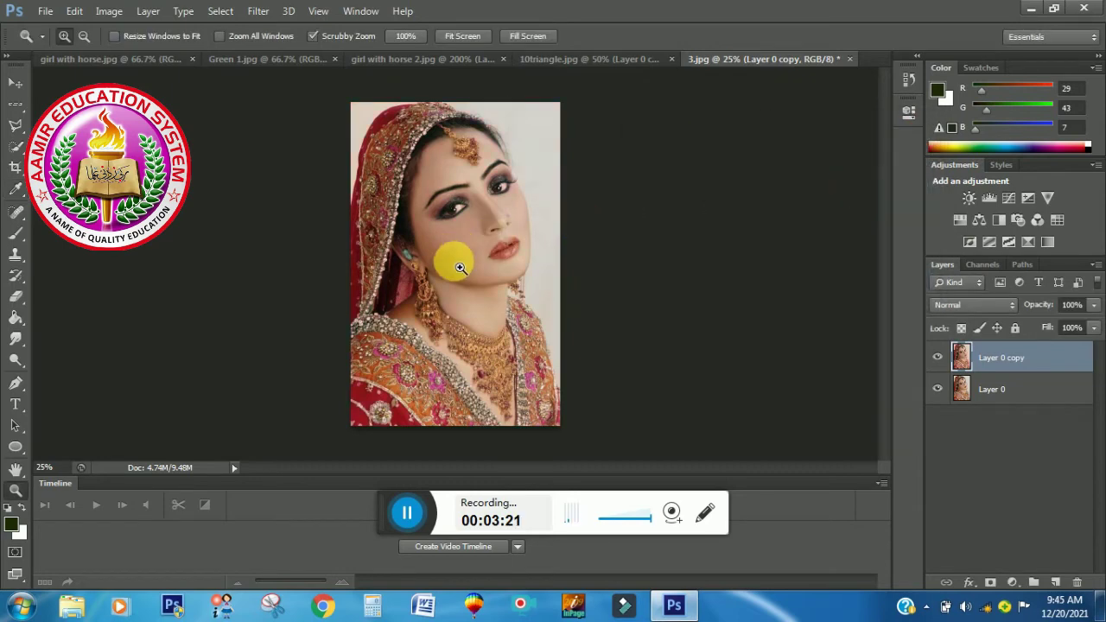
left_click(109, 11)
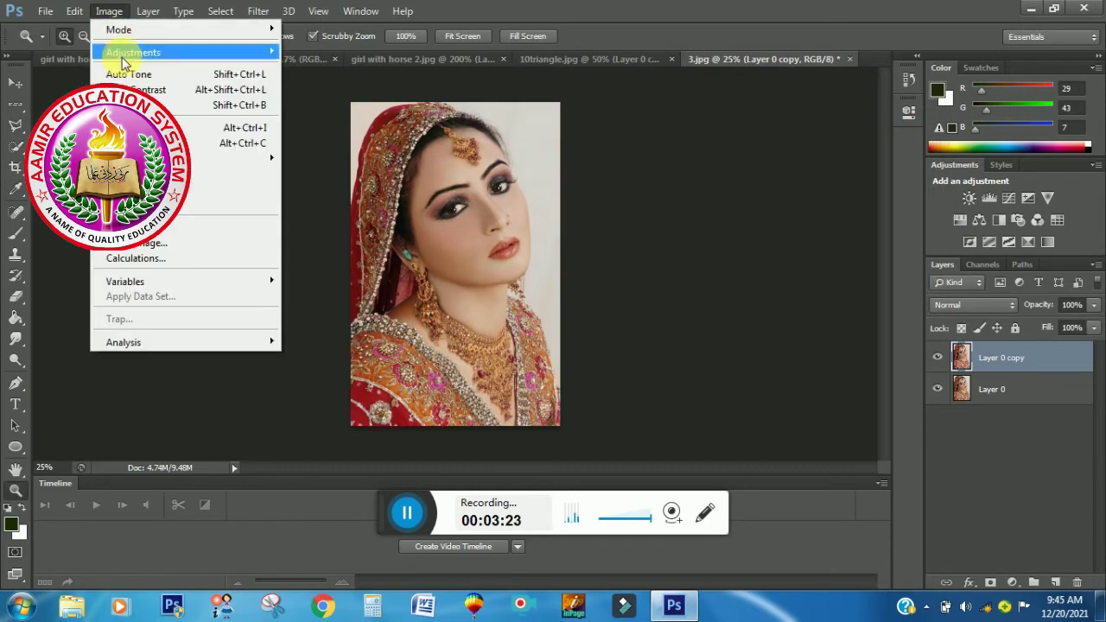
mouse_move(133, 52)
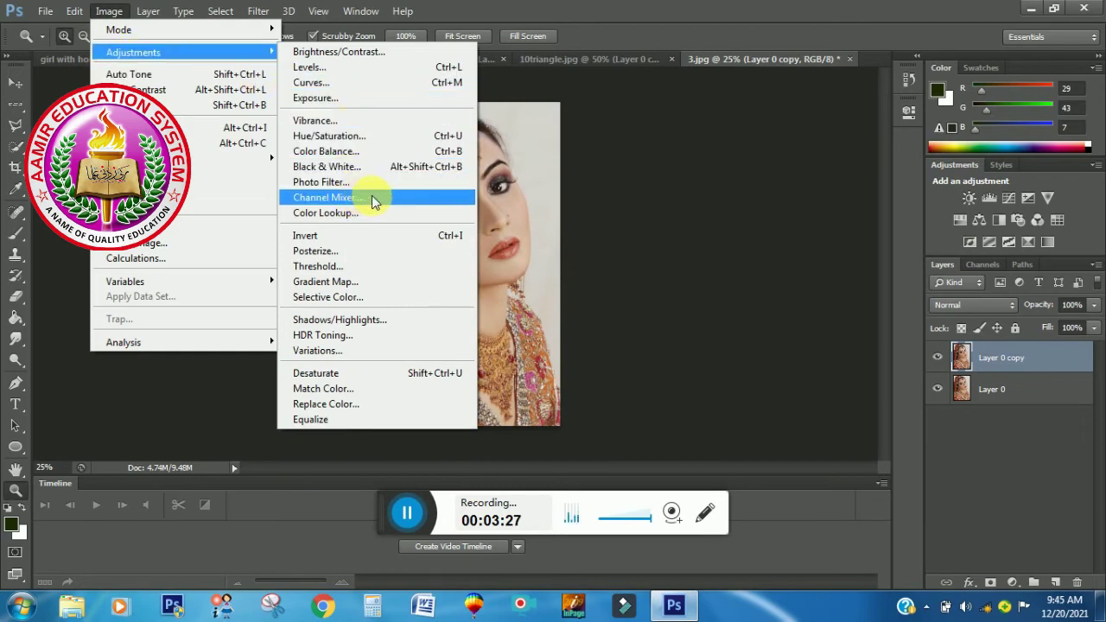
Step: In Channel Mixer, preview the Infrared, Red Filter and Yellow Filter black-and-white presets, then restore Default
left_click(356, 201)
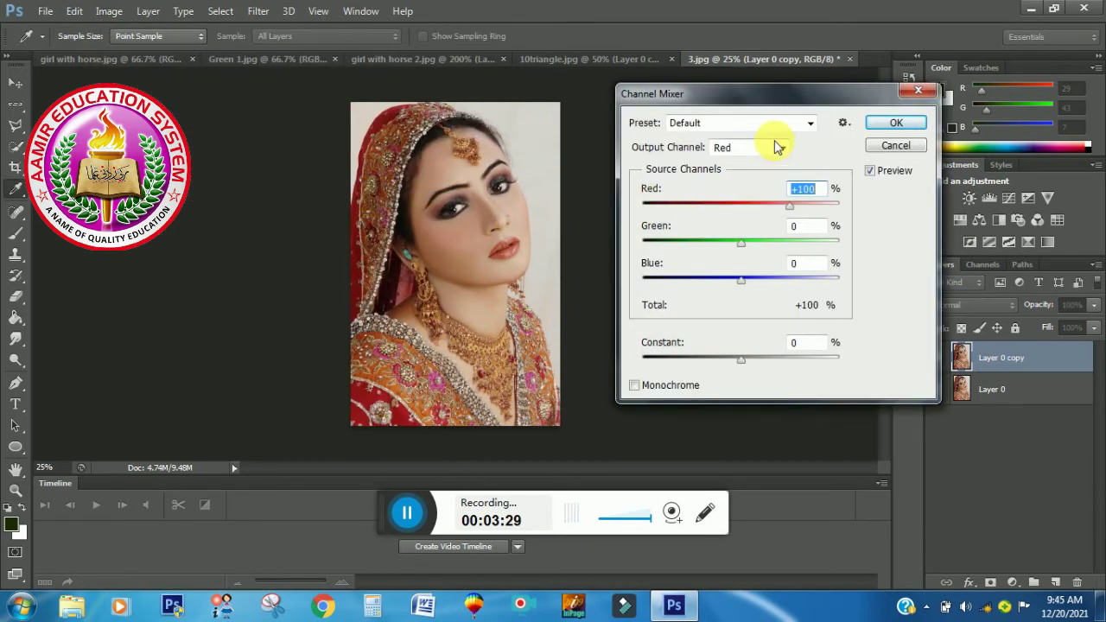
left_click(743, 123)
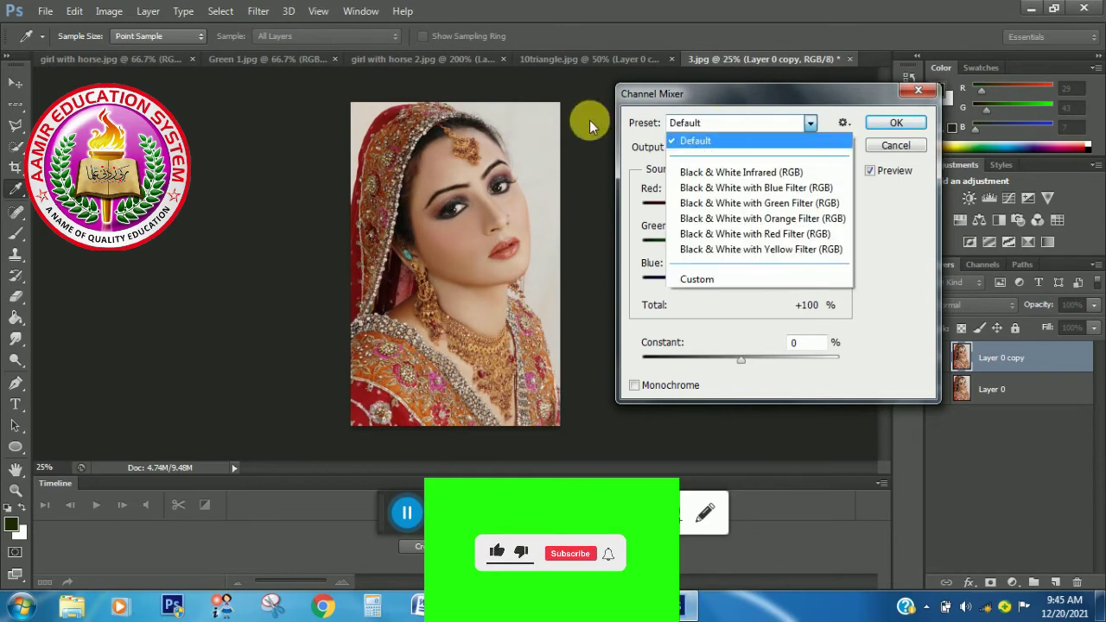
left_click(795, 171)
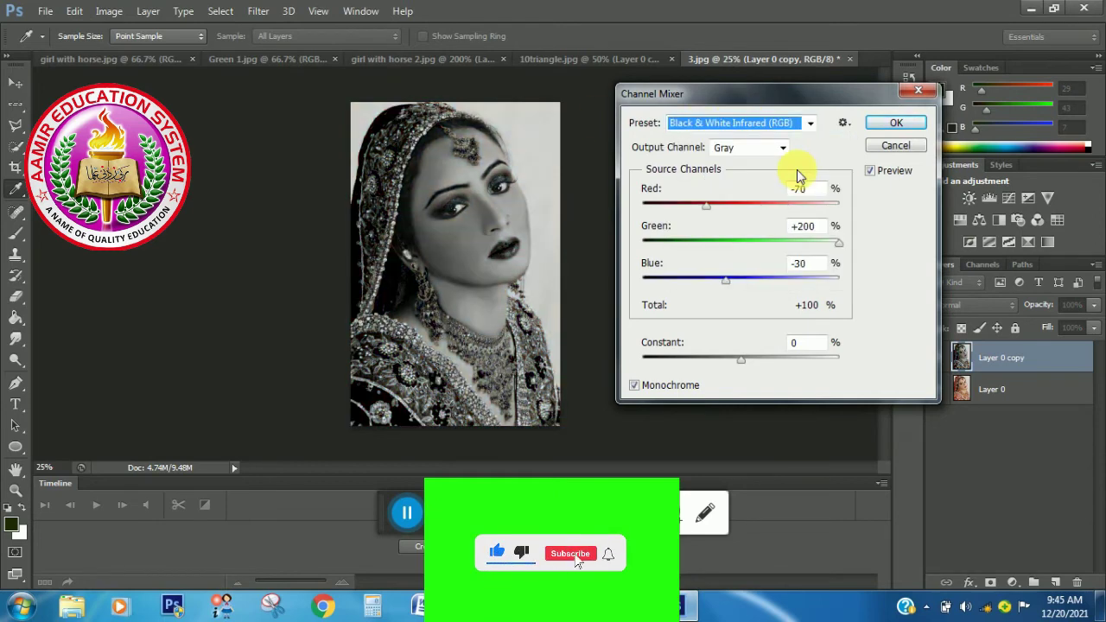
left_click(745, 127)
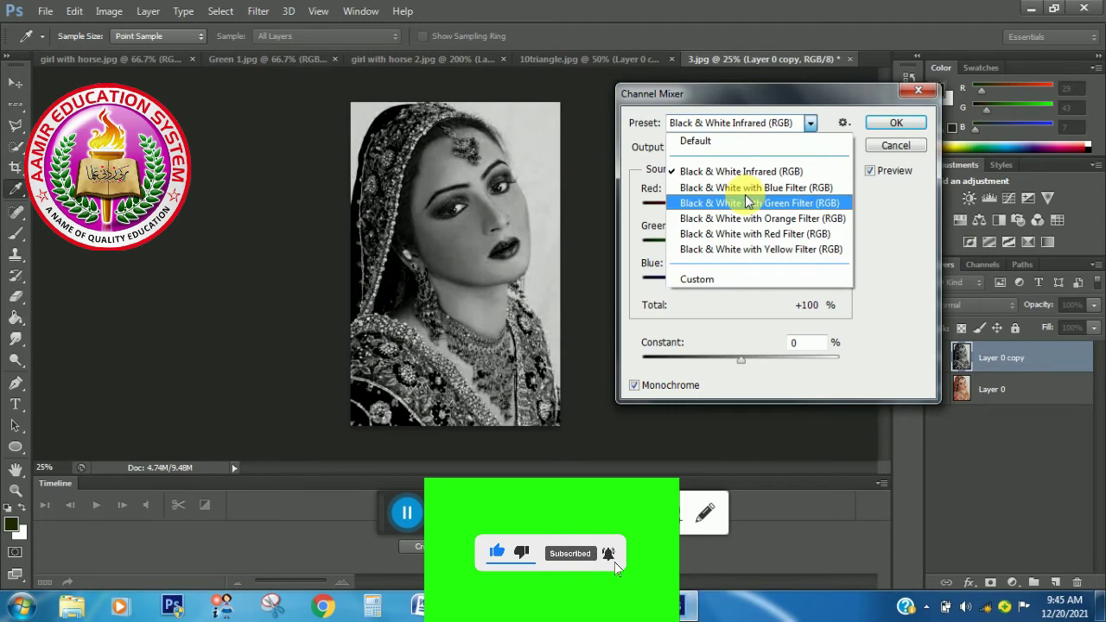
left_click(743, 202)
left_click(747, 126)
left_click(750, 234)
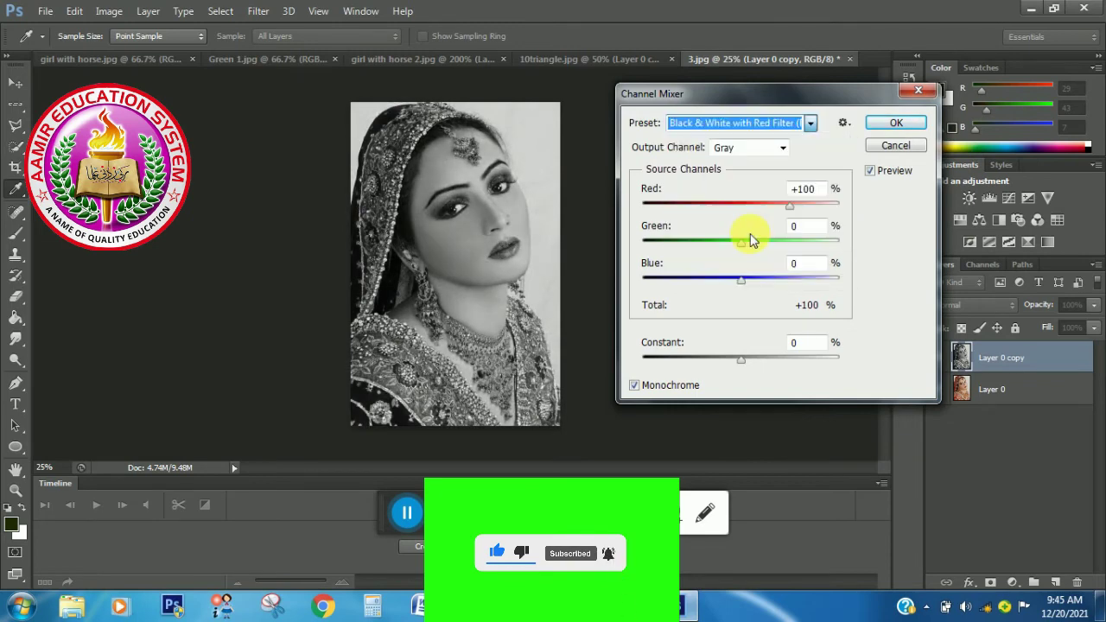
left_click(739, 124)
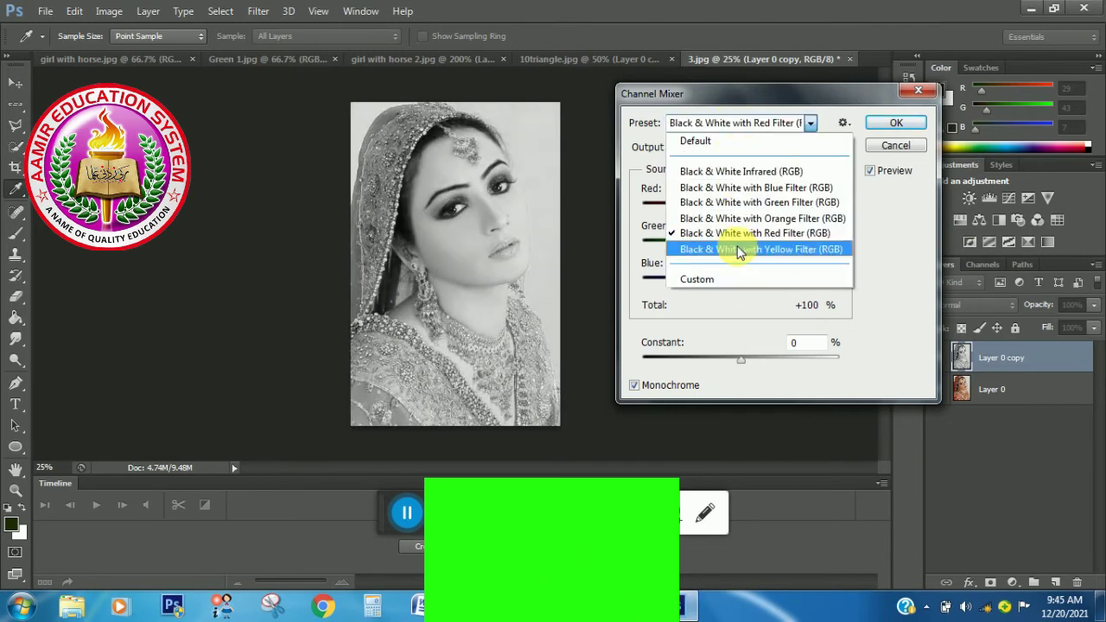
left_click(739, 248)
left_click(705, 125)
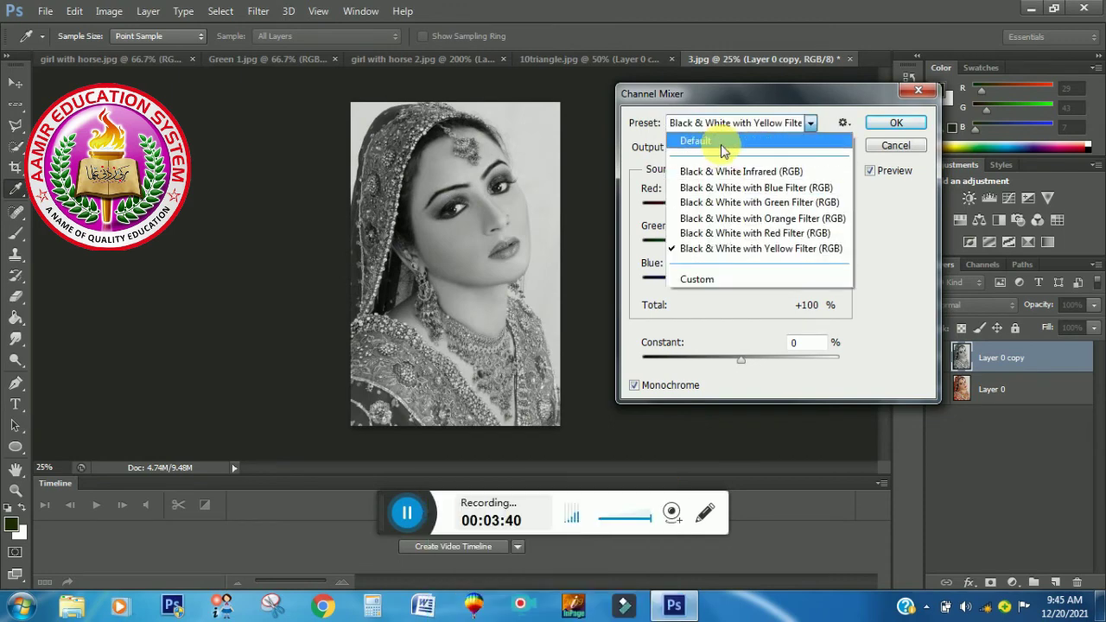
left_click(711, 142)
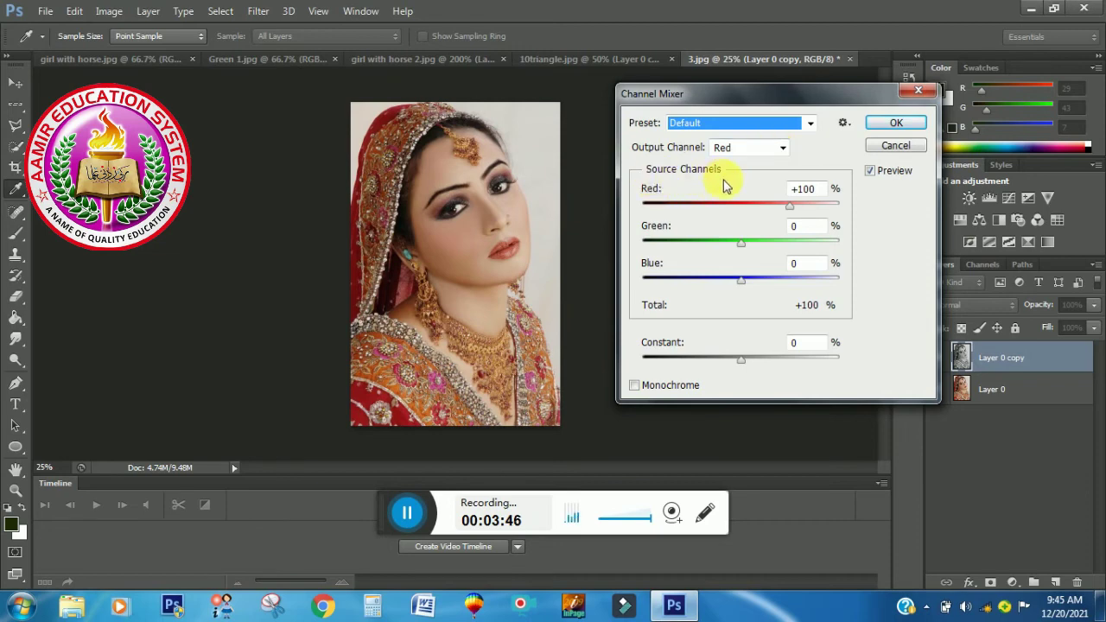
Step: Preview a custom red-output mix with a negative Constant, then cancel the Channel Mixer
left_click_drag(792, 211, 781, 210)
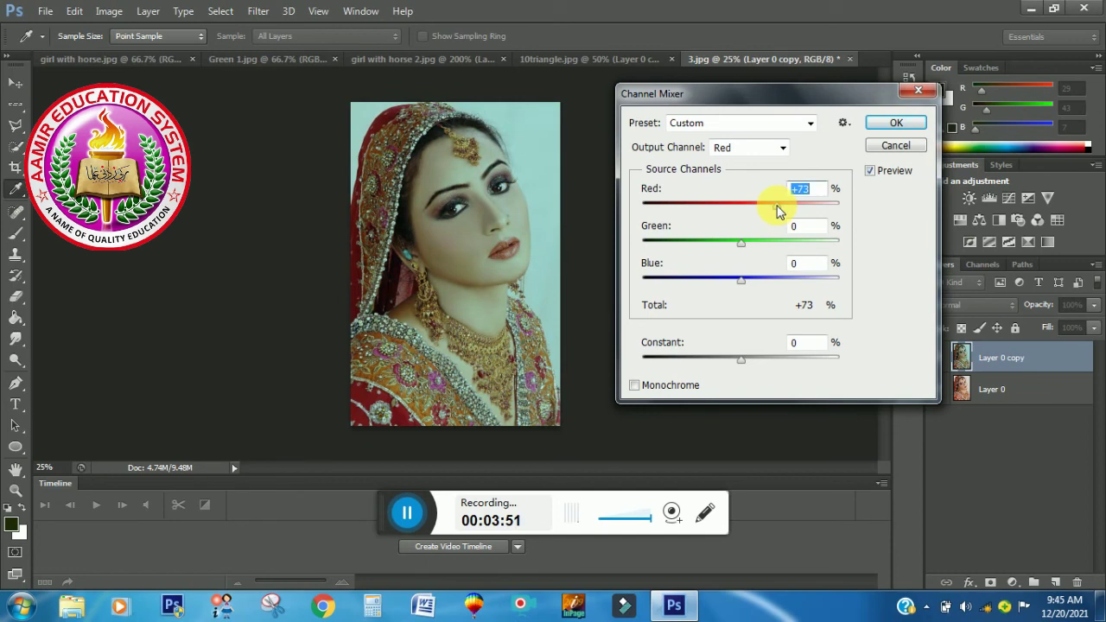
left_click_drag(747, 246, 767, 246)
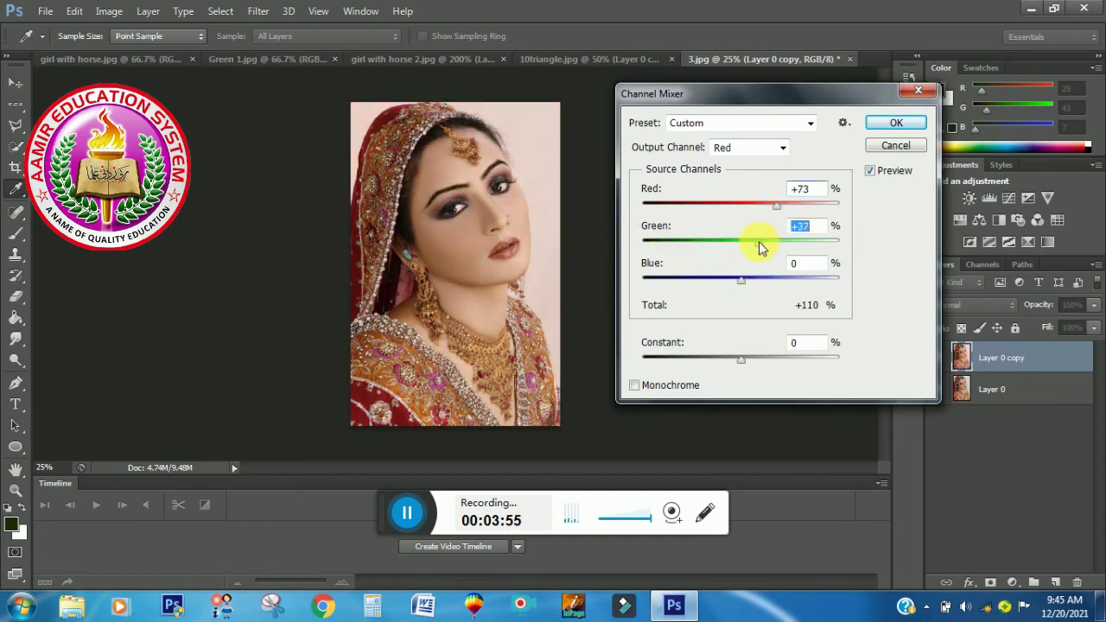
left_click_drag(742, 281, 758, 281)
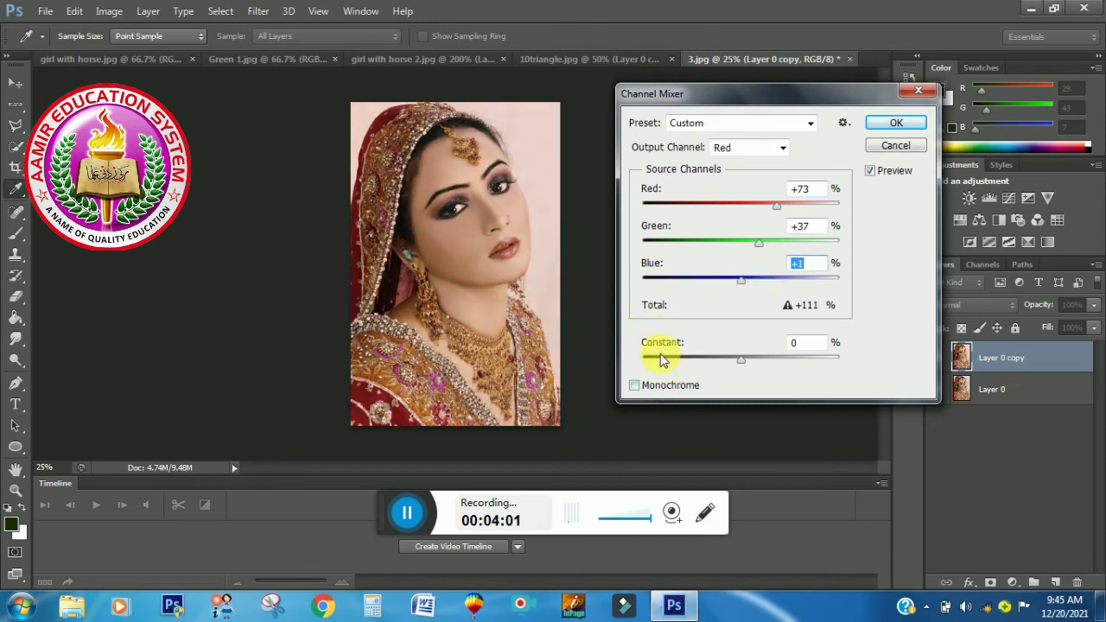
mouse_move(746, 364)
left_mouse_down()
mouse_move(860, 363)
mouse_move(649, 358)
mouse_move(766, 363)
mouse_move(722, 363)
mouse_move(753, 365)
mouse_move(734, 361)
left_mouse_up()
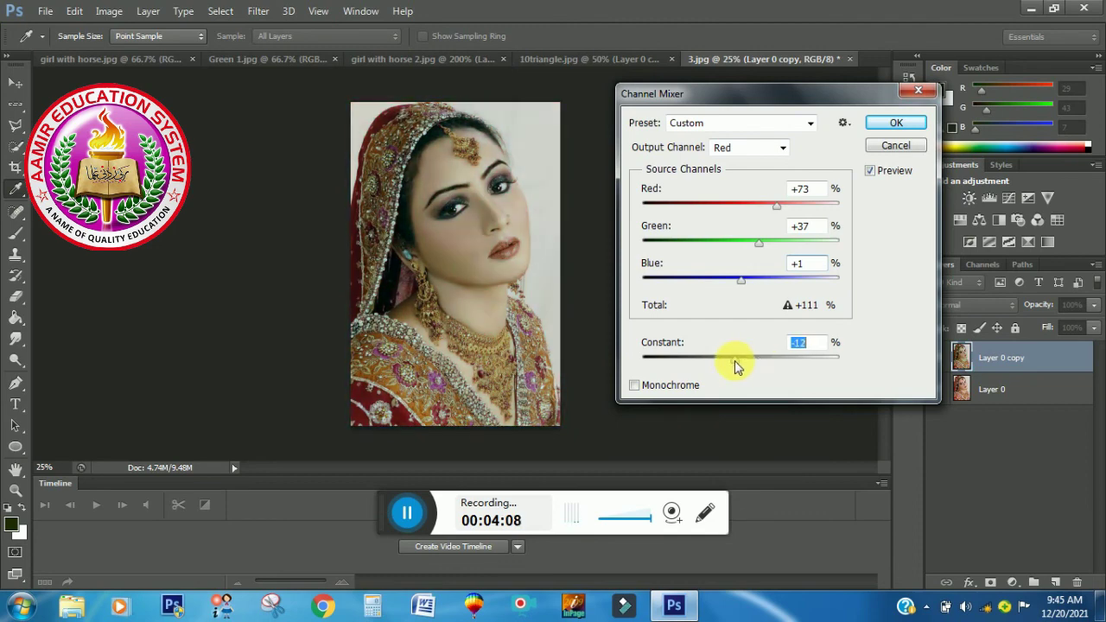
left_click(895, 145)
key("z")
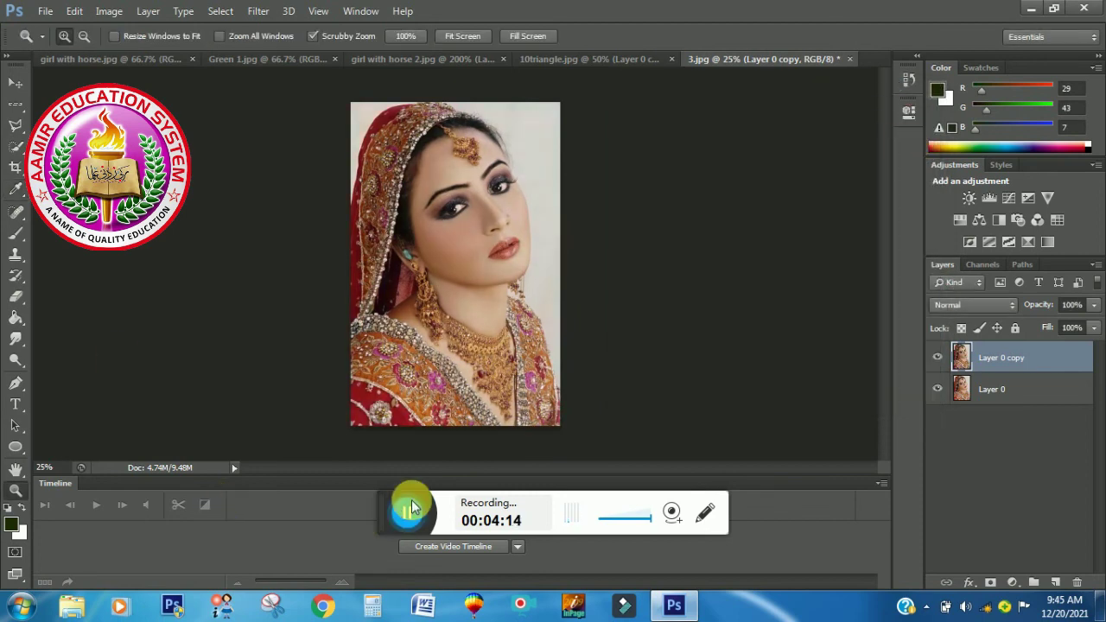